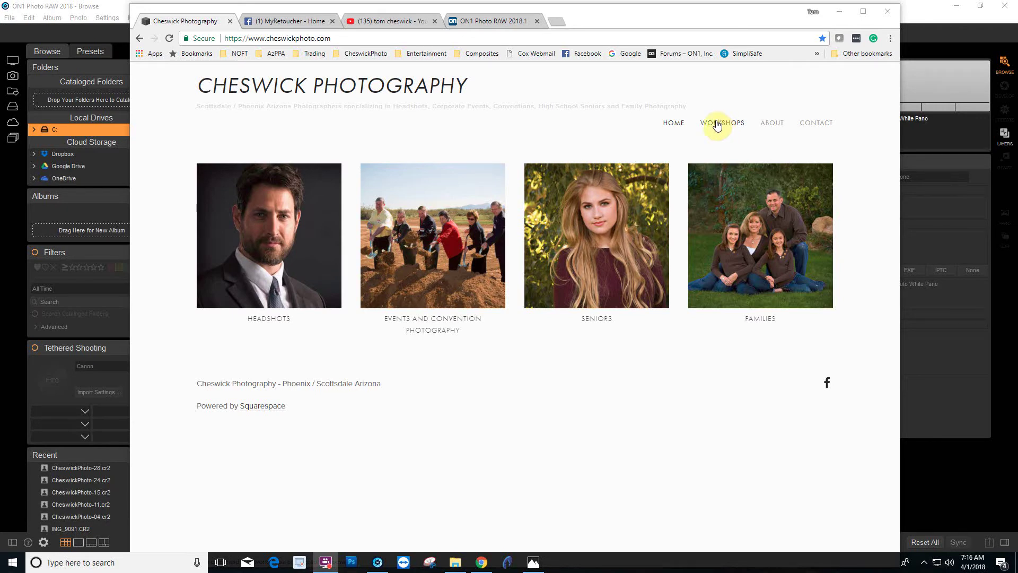
Step: Open the photography site's Workshops page and look through its workshop descriptions and testimonials
click(716, 126)
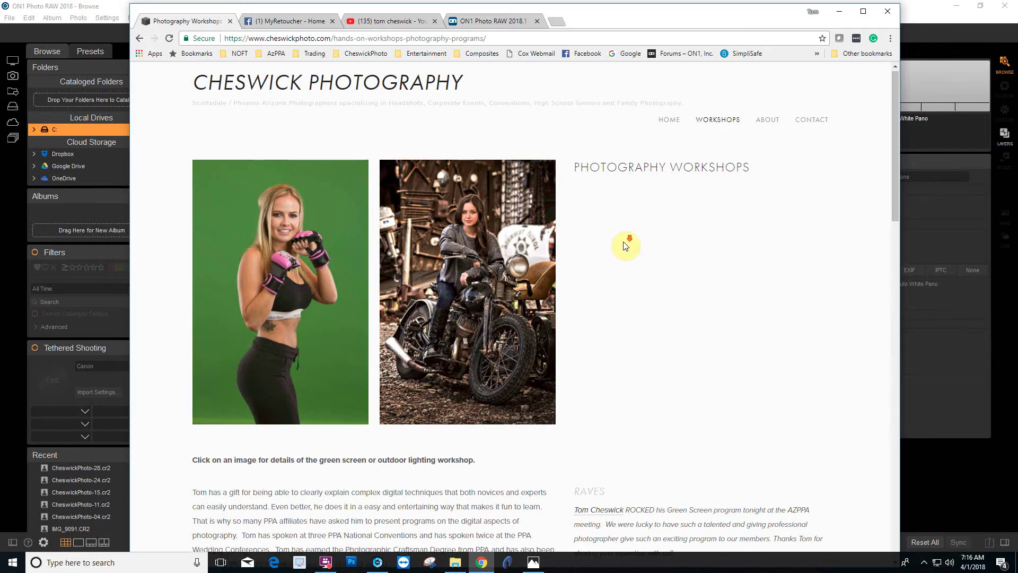
scroll(626, 242, down, 5)
scroll(583, 233, down, 3)
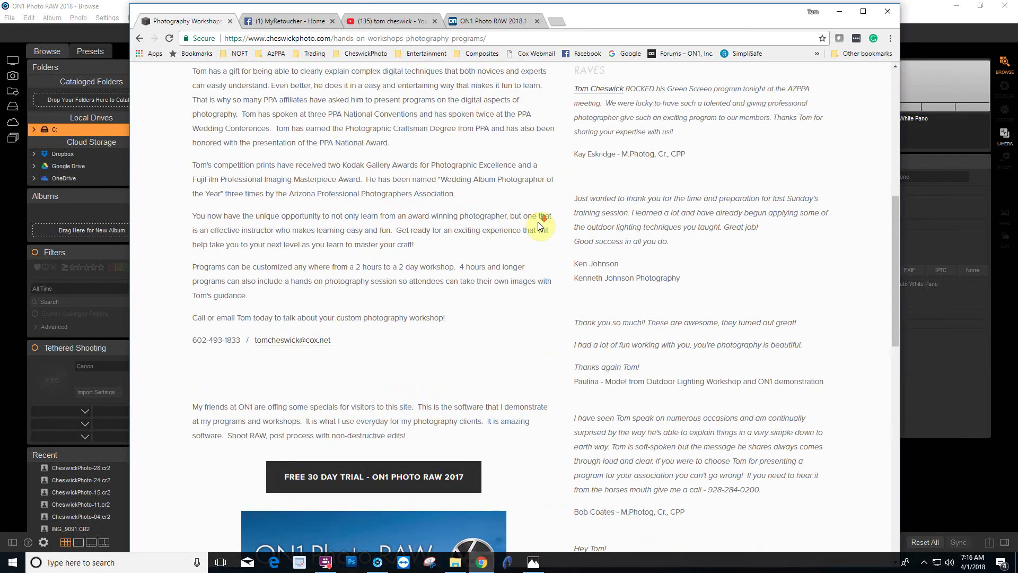
scroll(537, 222, up, 3)
scroll(533, 228, up, 1)
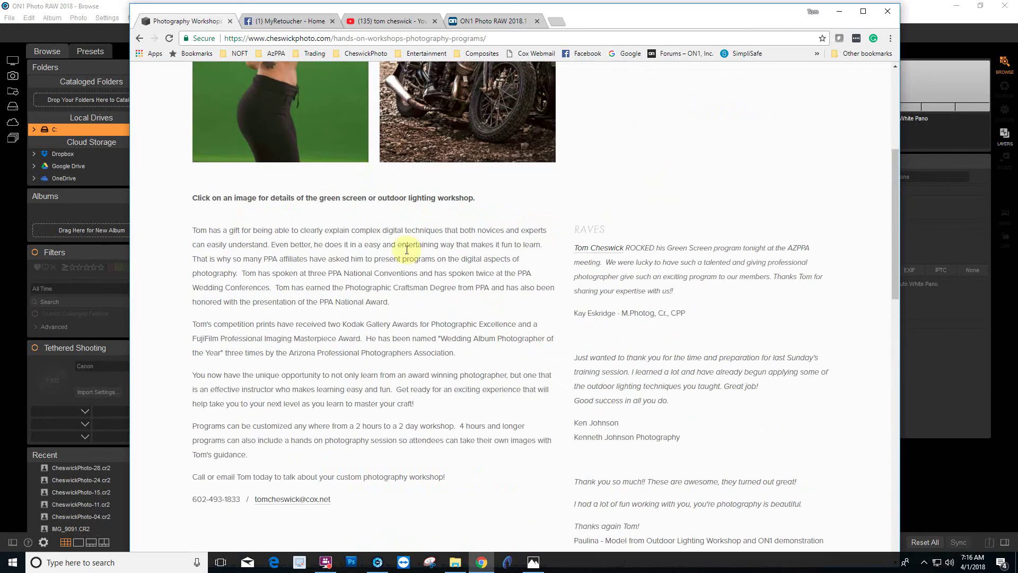
scroll(403, 254, up, 1)
scroll(257, 96, up, 3)
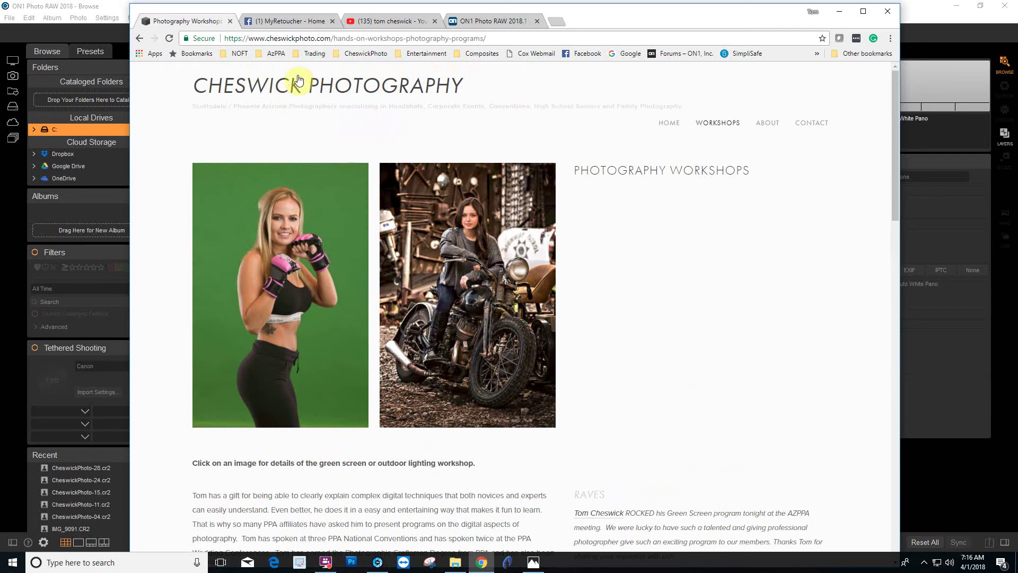
Step: View the MyRetoucher Facebook page and the uploaded videos of the first YouTube channel in the search results
click(284, 24)
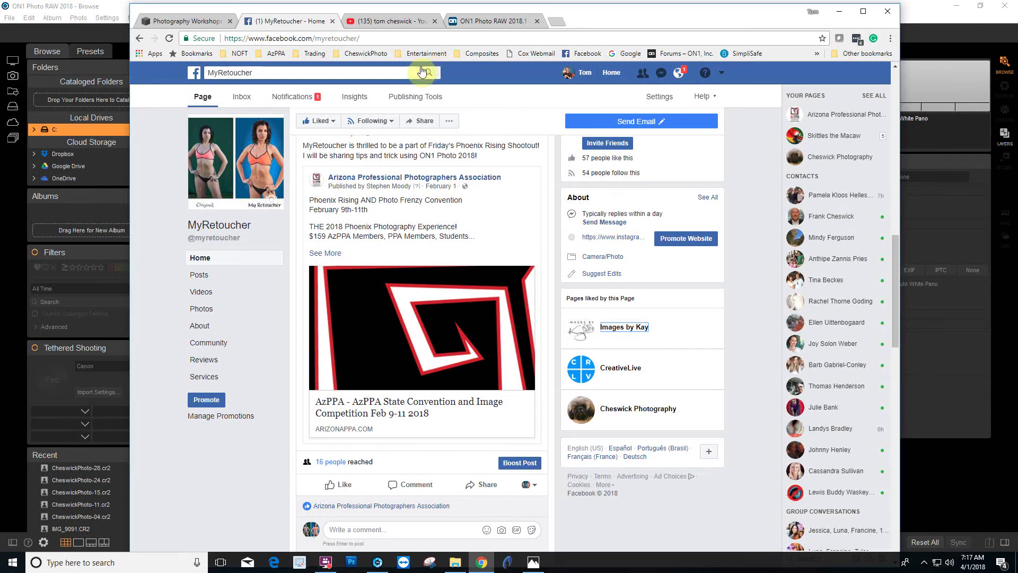
click(407, 23)
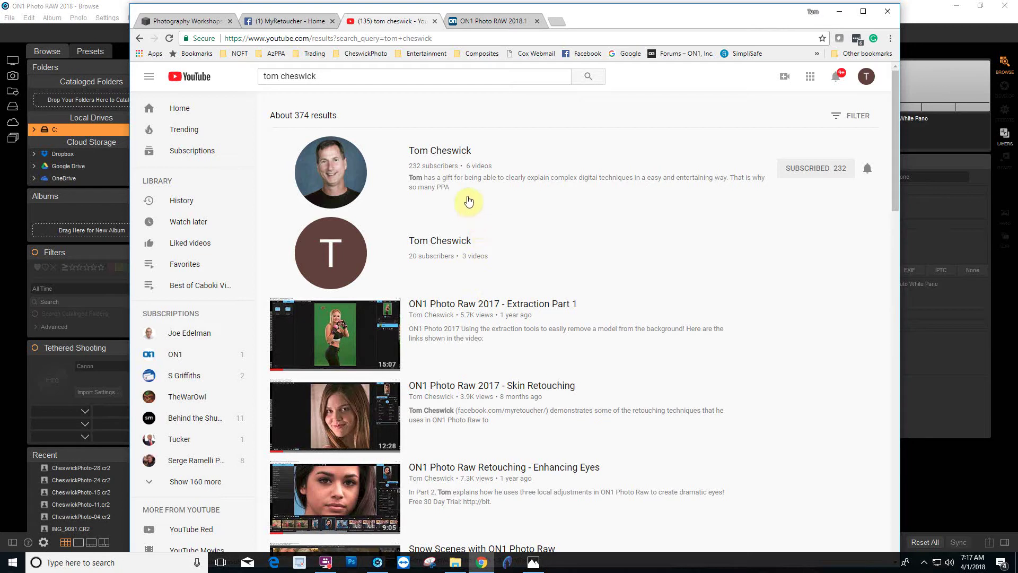
click(336, 164)
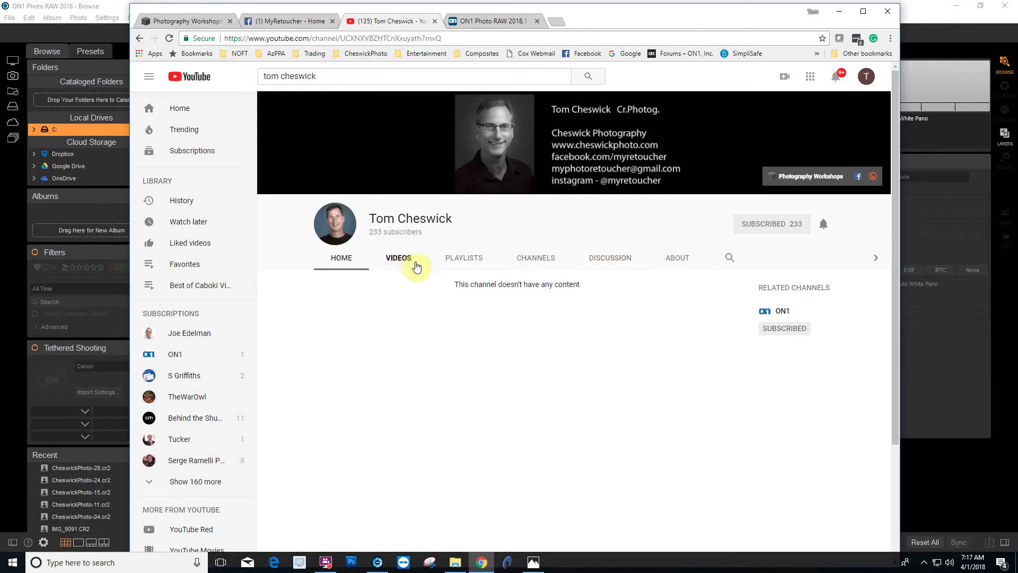
click(395, 260)
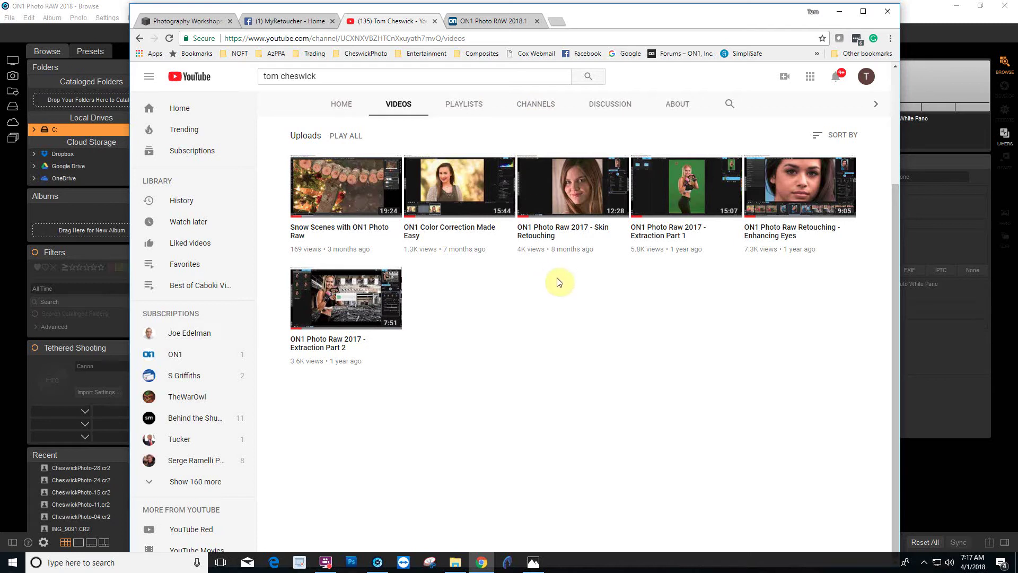
Step: Read the ON1 Photo RAW 2018.1 release notes through the What's New sections and close the browser
click(477, 25)
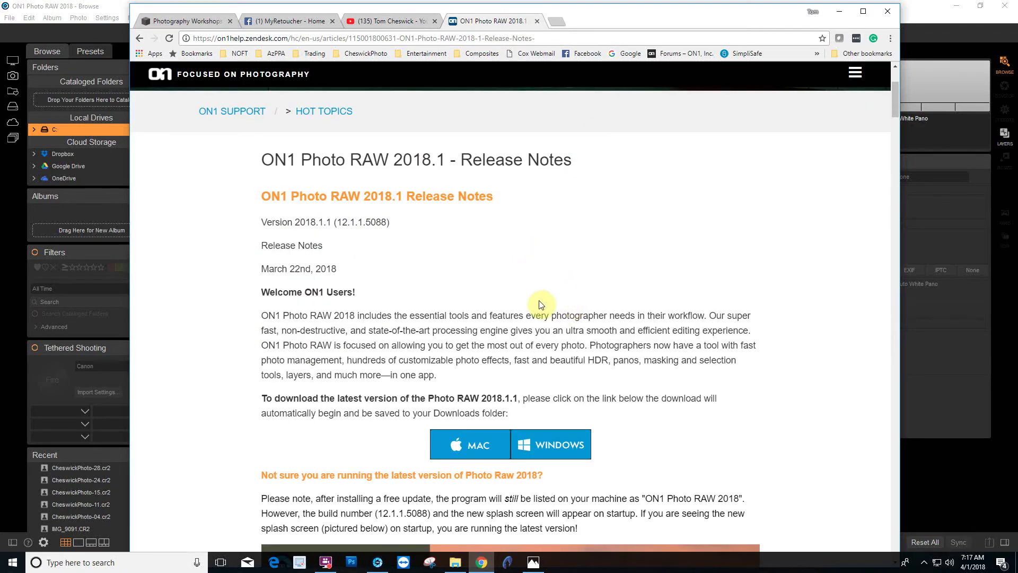
scroll(551, 291, up, 3)
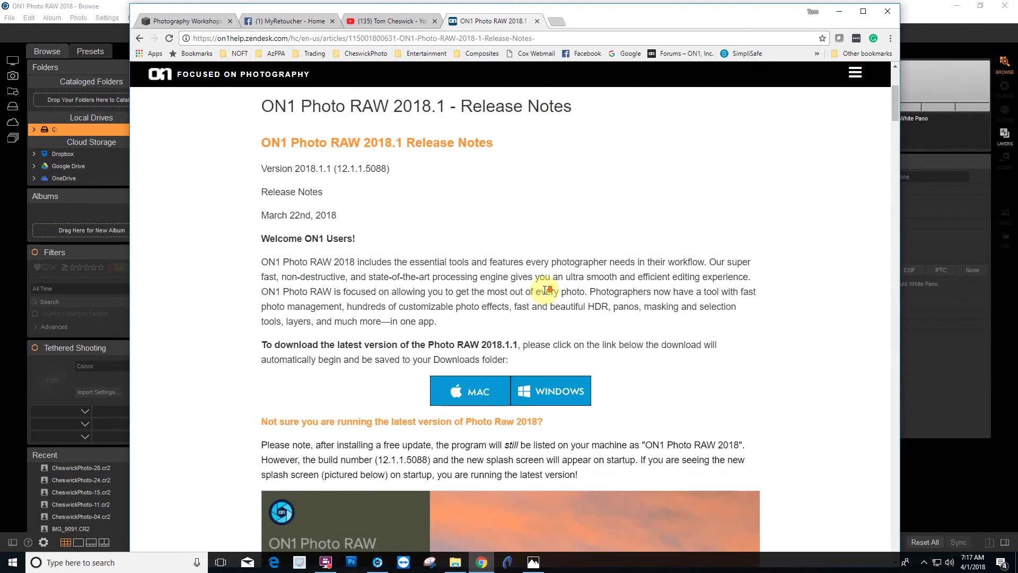
scroll(547, 295, down, 8)
scroll(567, 351, down, 7)
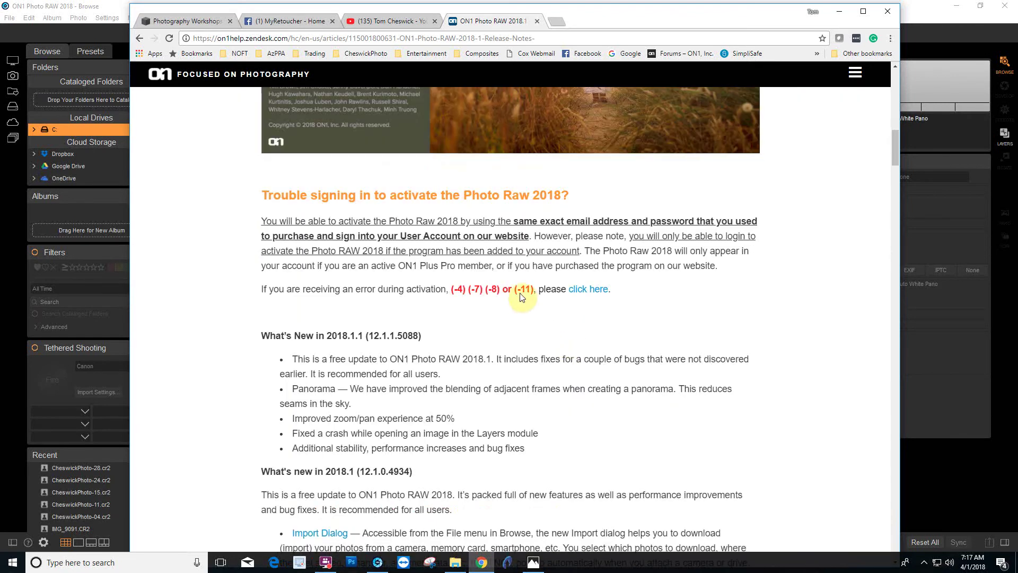
scroll(509, 297, down, 4)
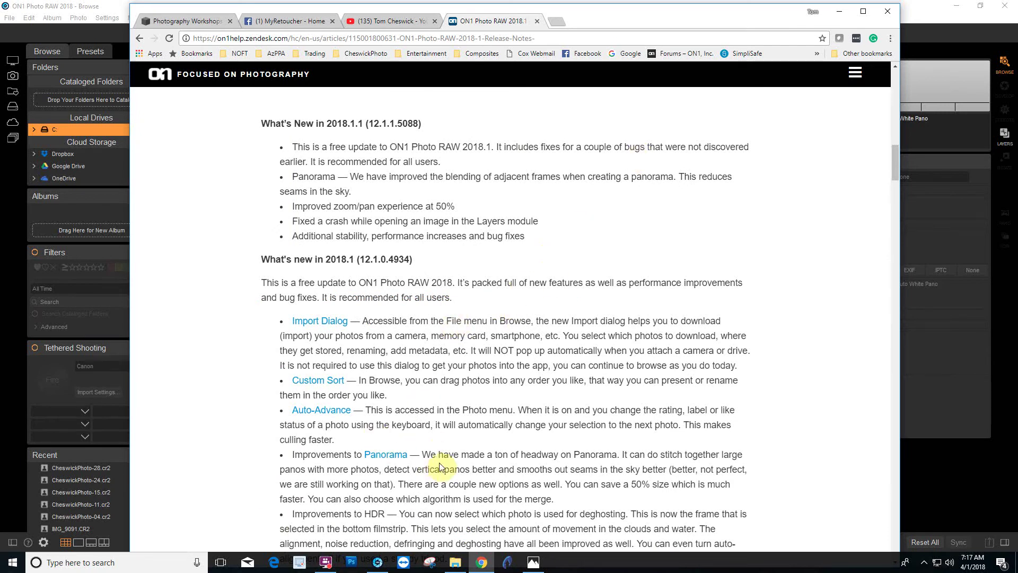
click(886, 15)
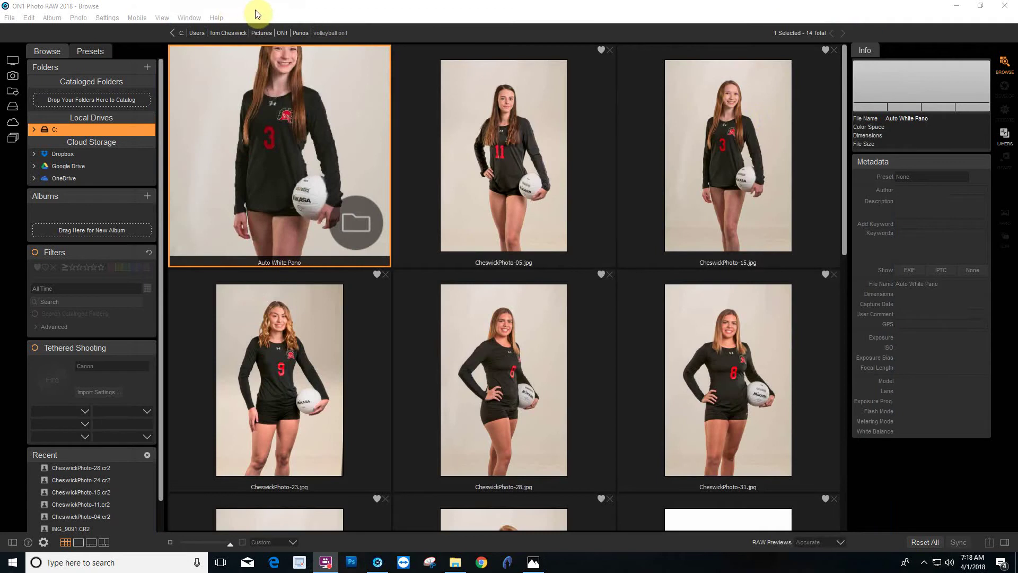
Step: Check the installed version in the About ON1 Photo RAW 2018 splash screen and dismiss it
click(216, 18)
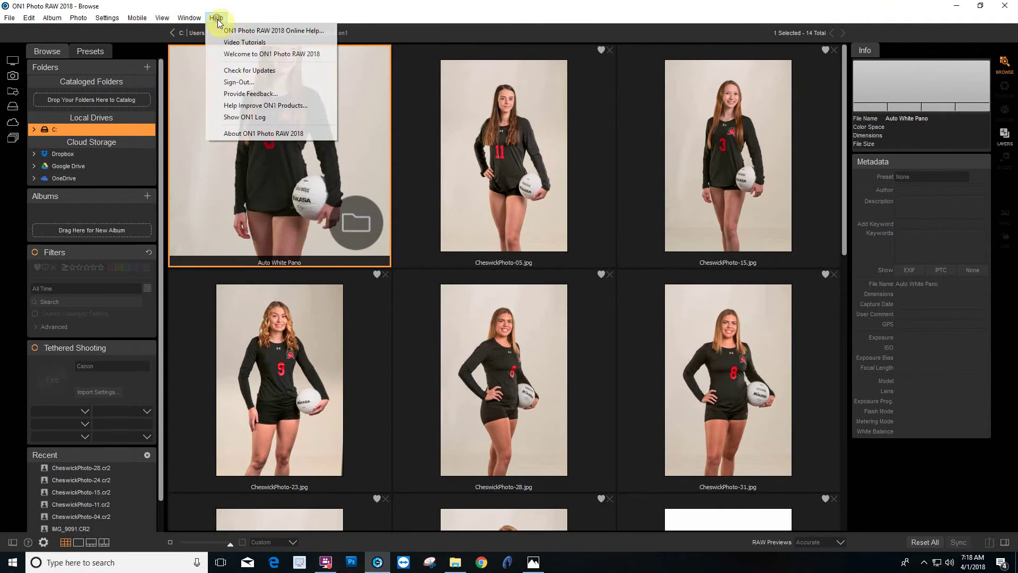
click(243, 136)
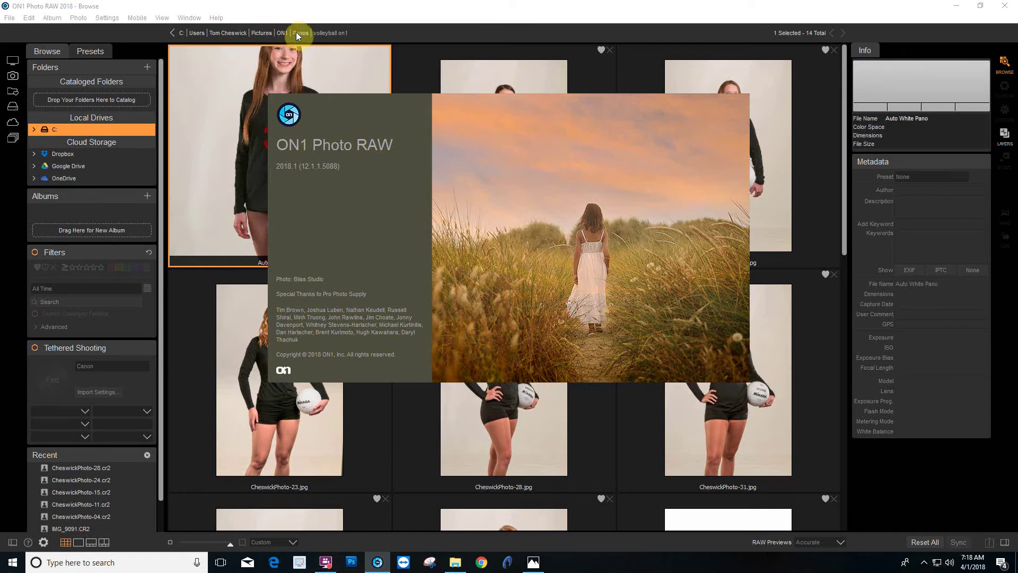
click(651, 151)
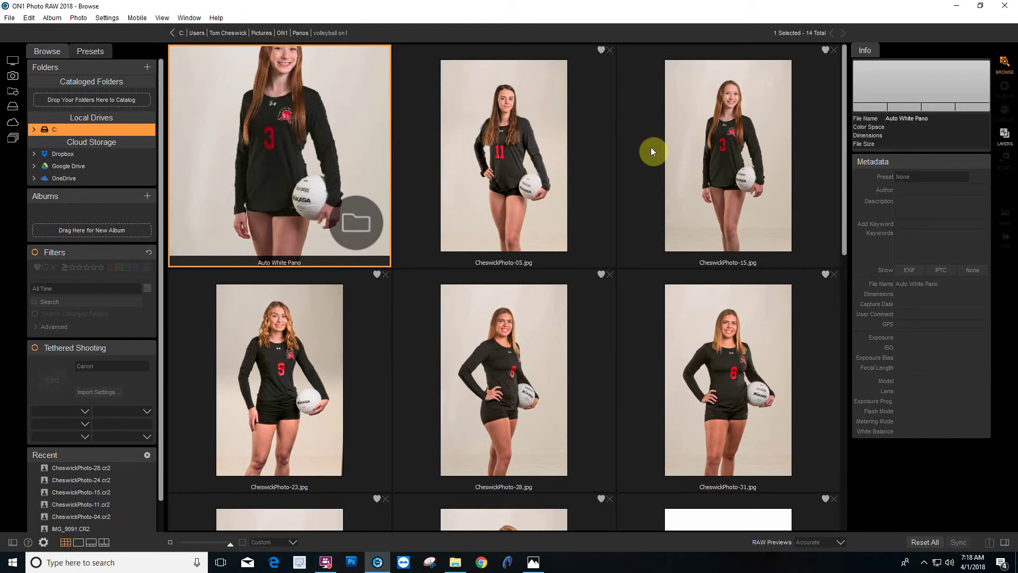
Step: Look over the Panos and volleyball on1 folders and open the Auto White Pano folder with the raw player photos
click(301, 33)
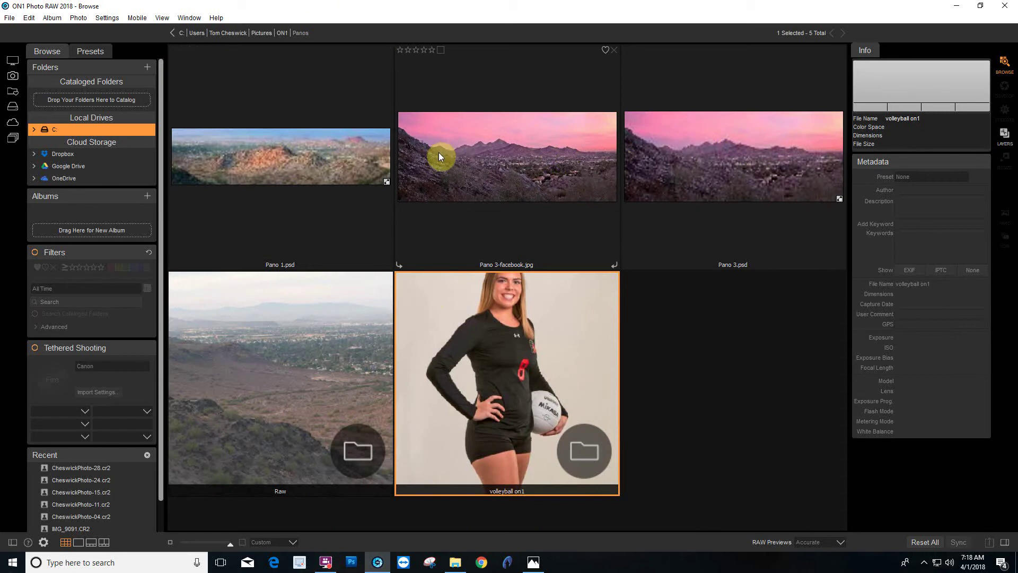
double_click(507, 349)
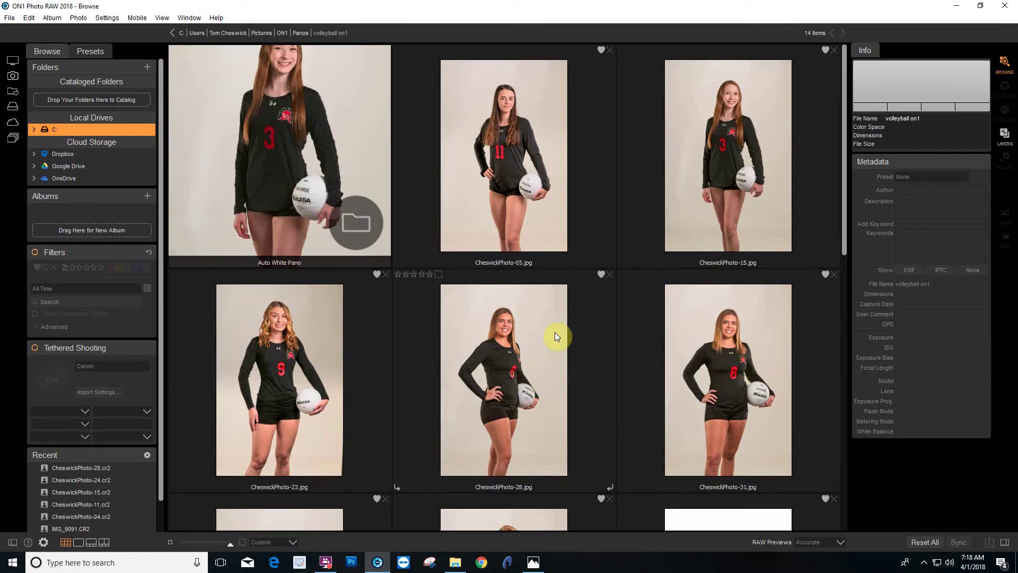
scroll(554, 332, down, 1)
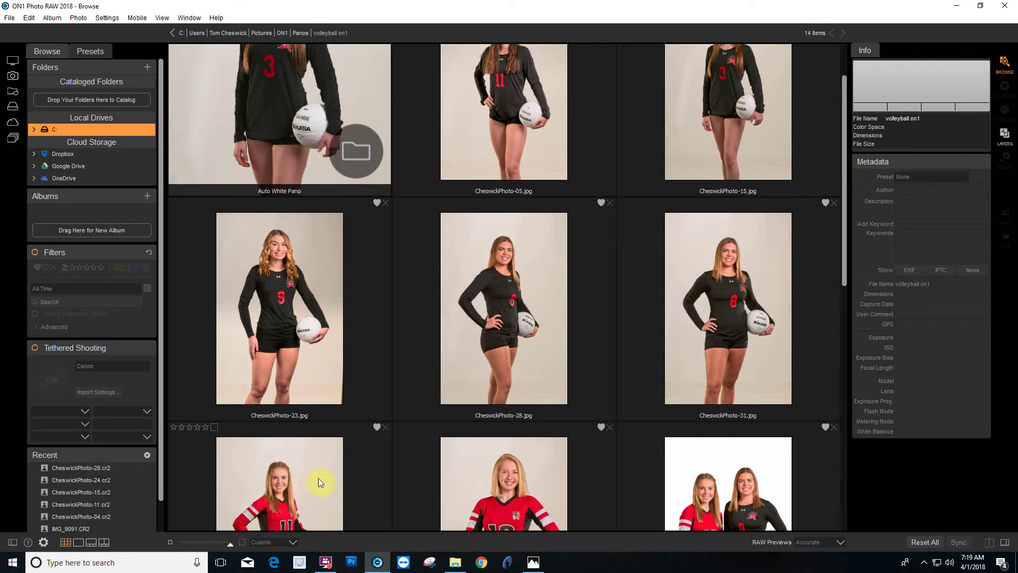
scroll(319, 473, up, 1)
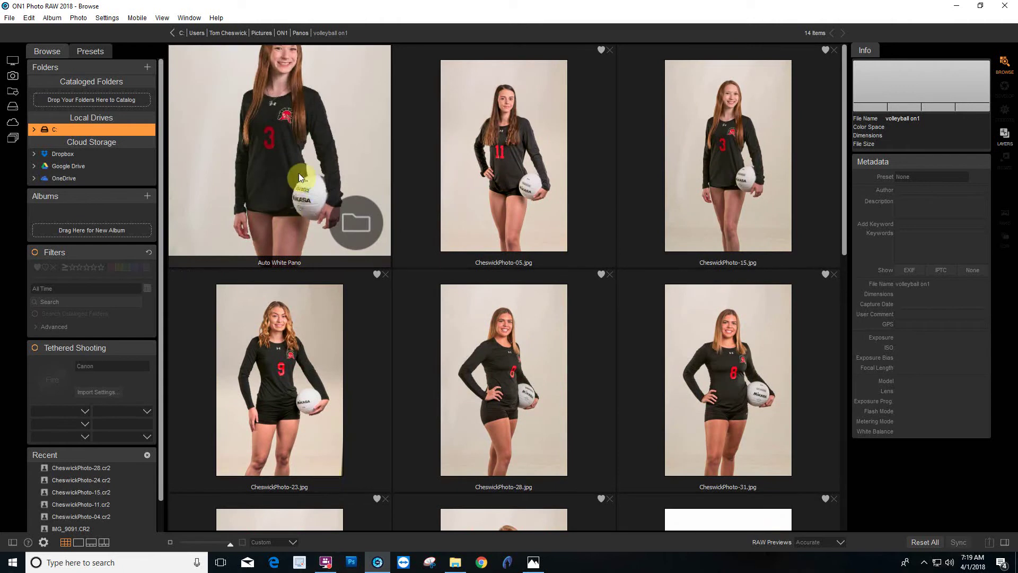
double_click(299, 132)
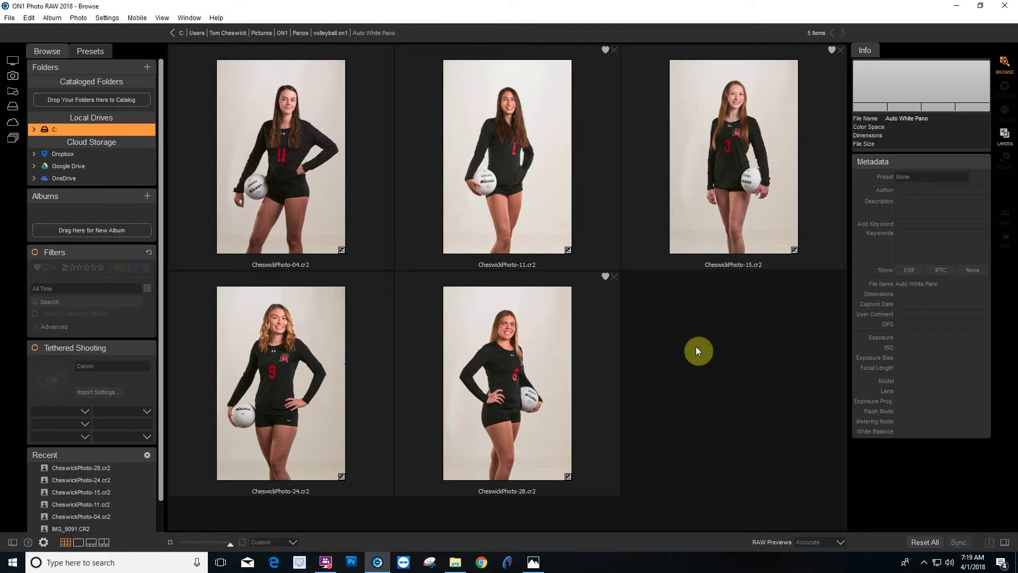
Step: Start a new document in the Layers module and name it ON1 Pan0
click(1004, 135)
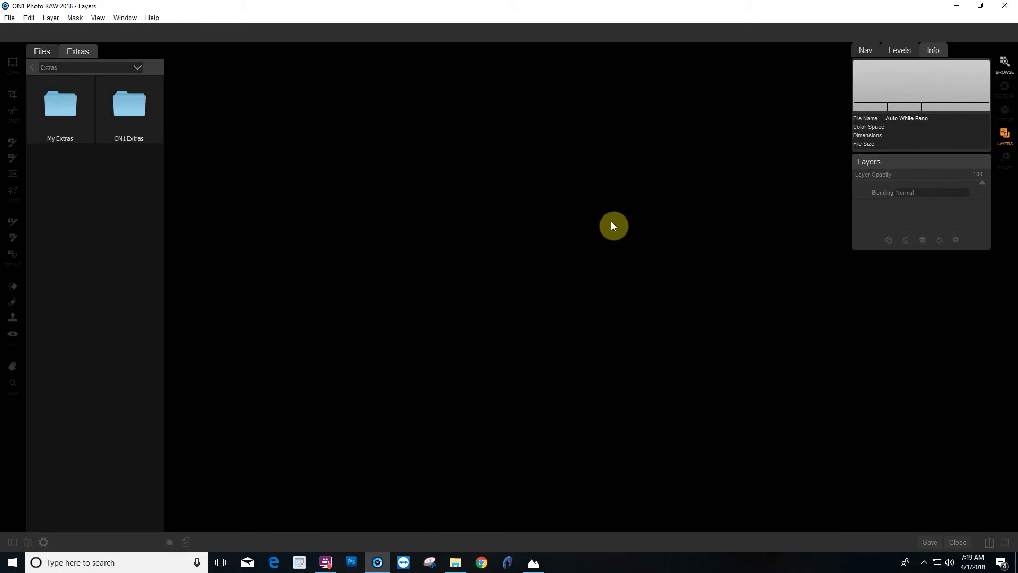
click(10, 17)
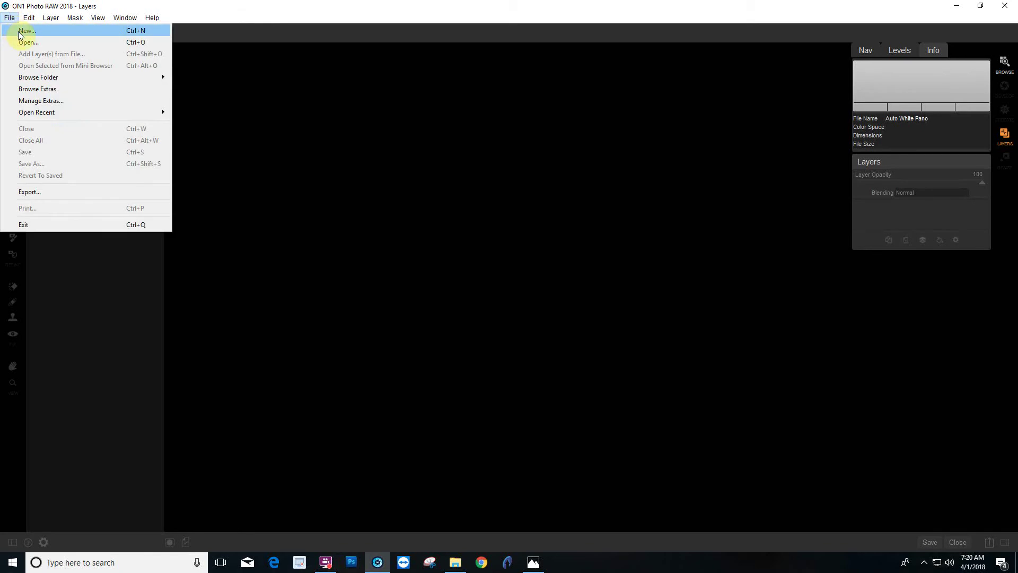
click(27, 30)
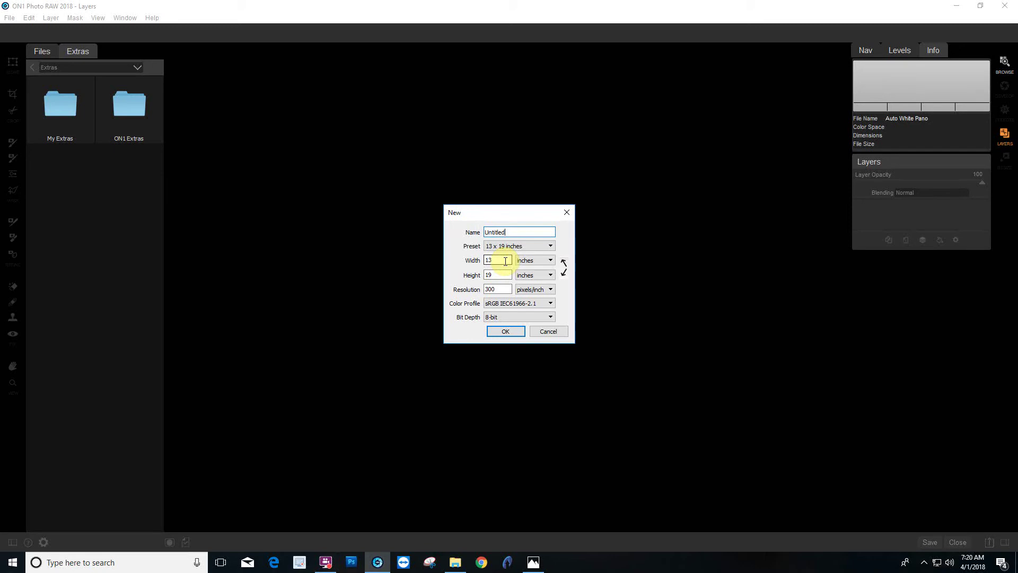
drag(509, 233, 439, 228)
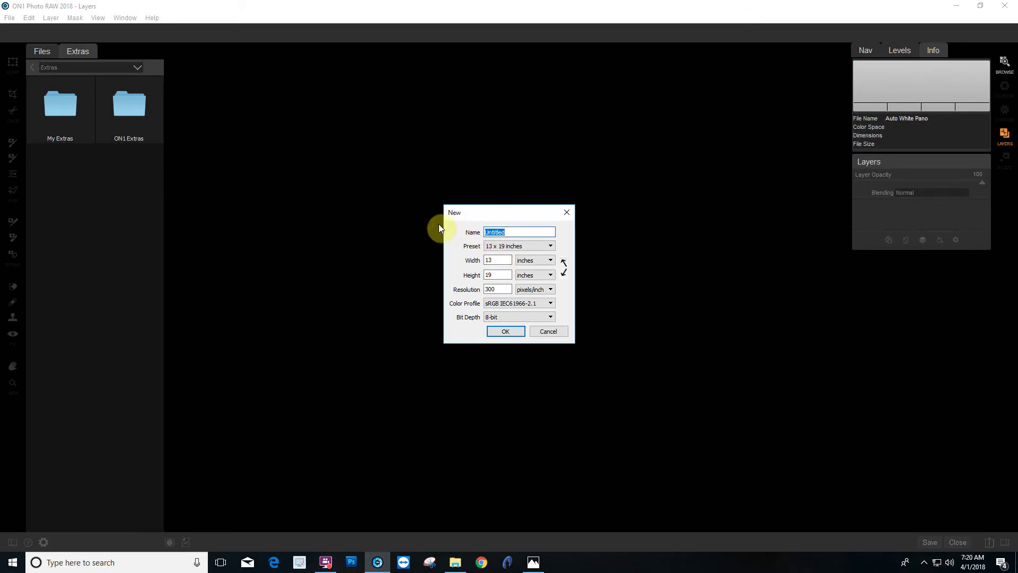
text(ON1)
text( P)
text(h)
key(BackSpace)
text(an0)
Step: Set the new document's size to 20 inches wide by 10 inches high and create it
double_click(501, 261)
text(20)
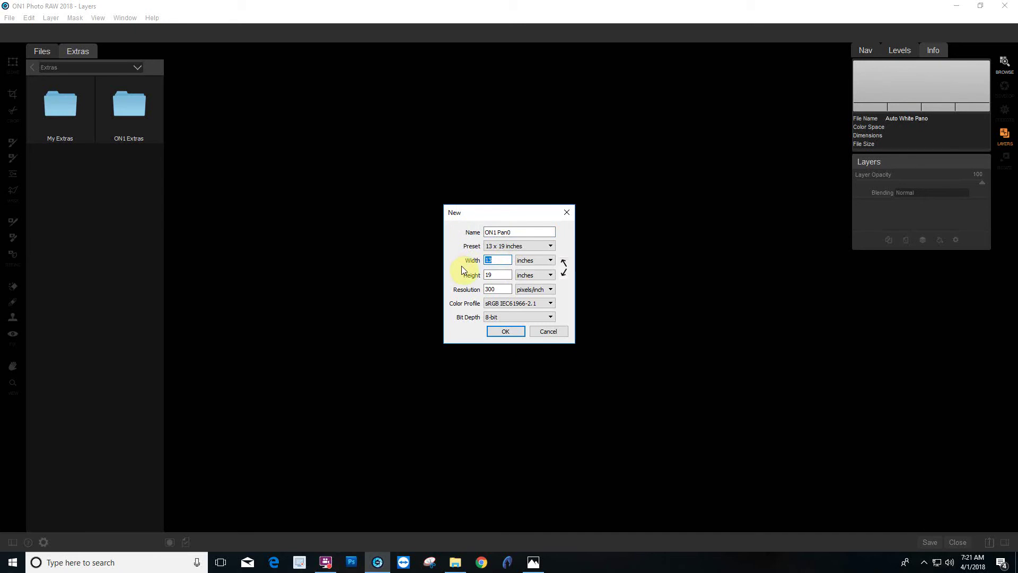
double_click(493, 276)
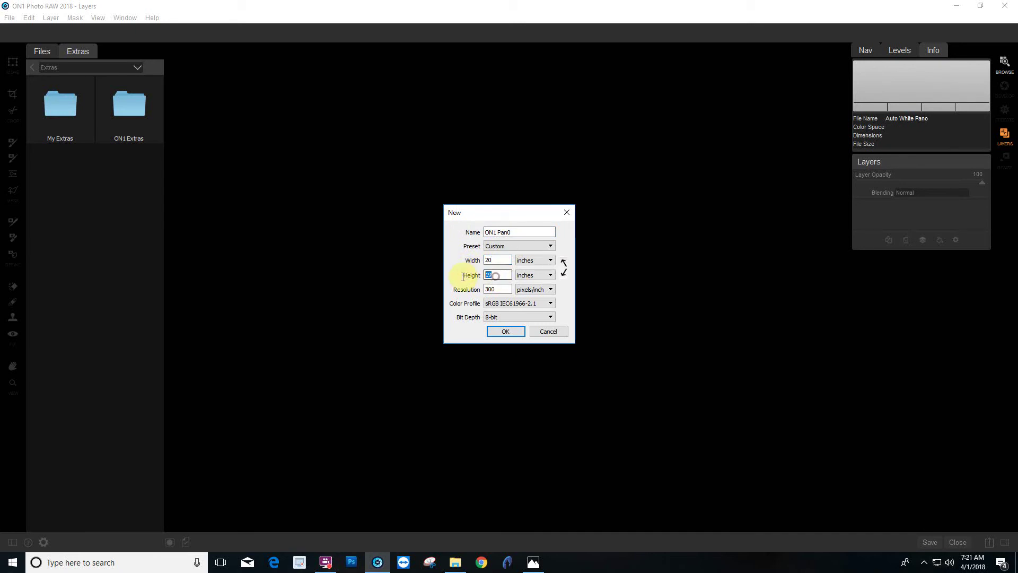
text(10)
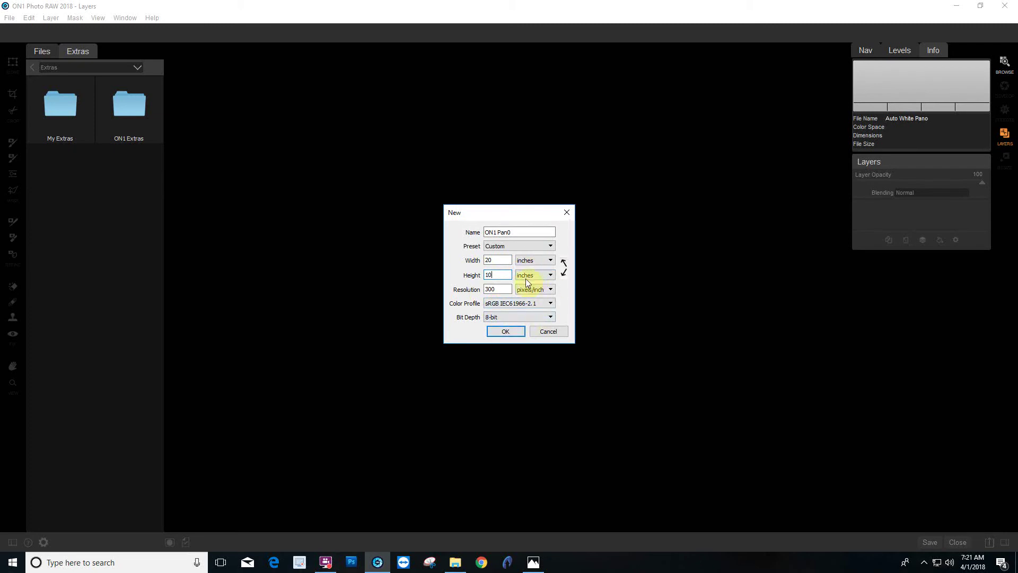
click(498, 330)
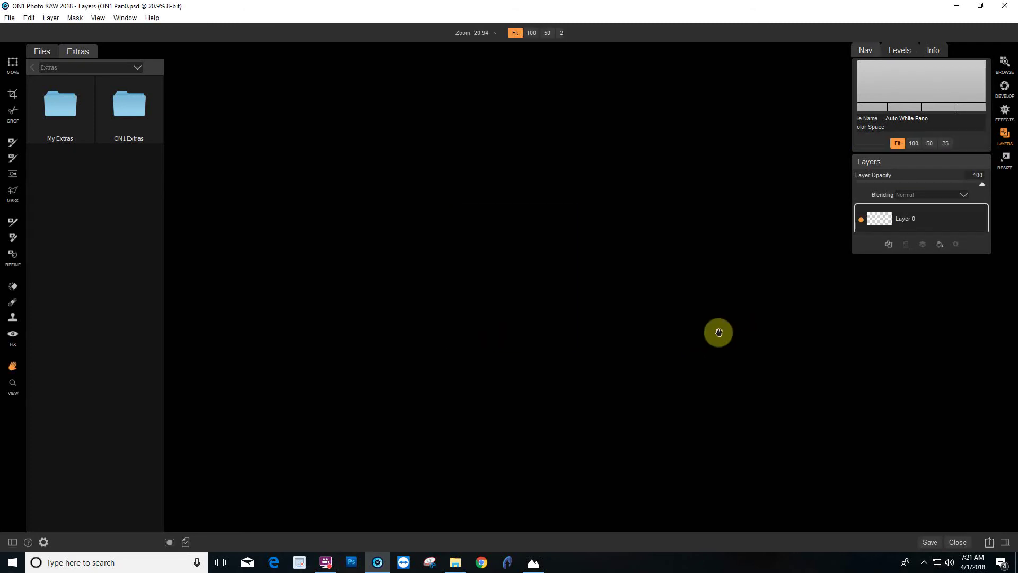
Step: Add a color fill layer above Layer 0 and set its fill color to white
click(940, 245)
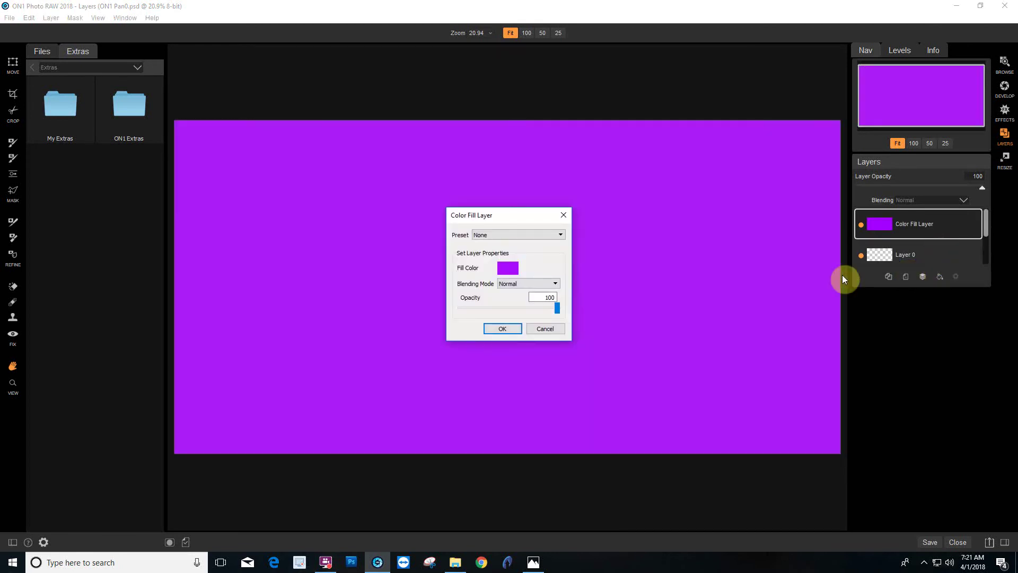
click(513, 268)
click(488, 264)
click(579, 372)
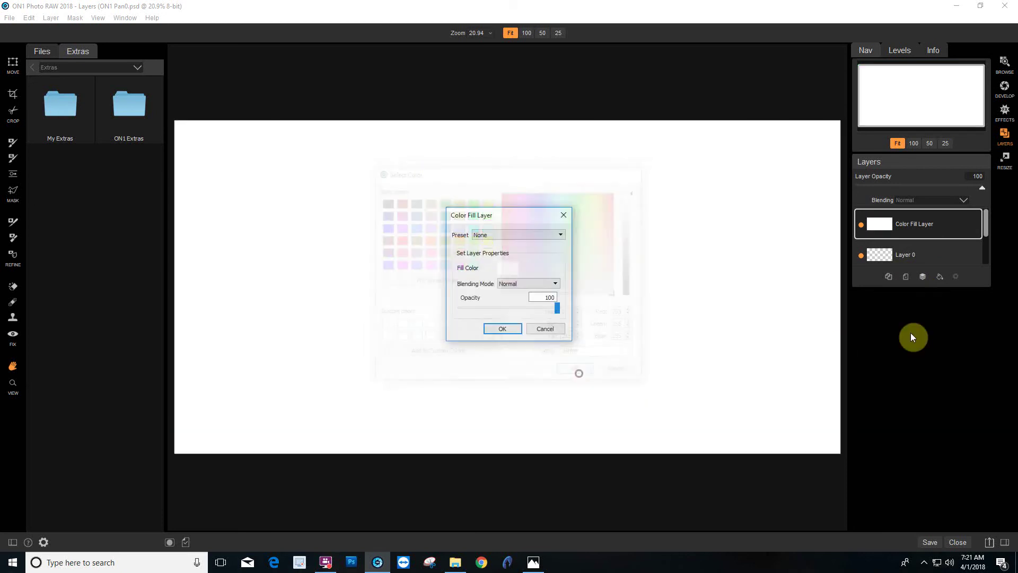
key(Return)
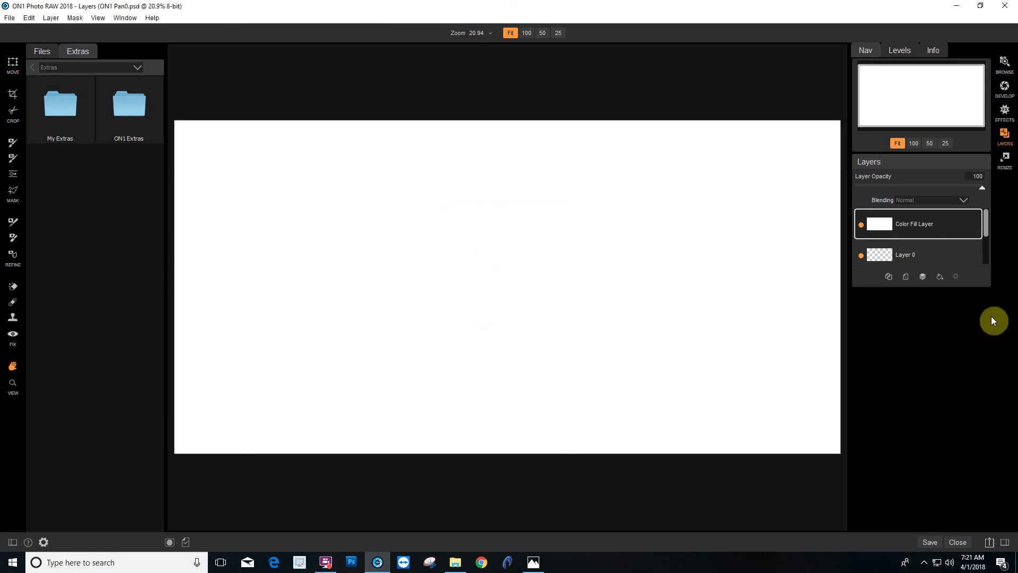
Step: Save the document as the Photoshop file ON1 Pan0 in ON1 > Panos > volleyball on1 > Auto White Pano, and close it
click(930, 542)
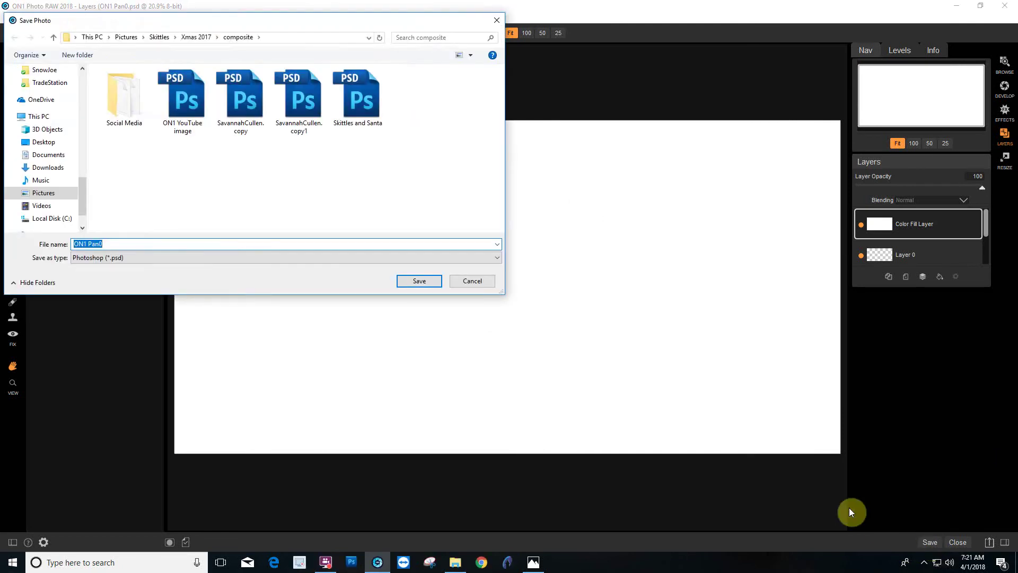
click(122, 39)
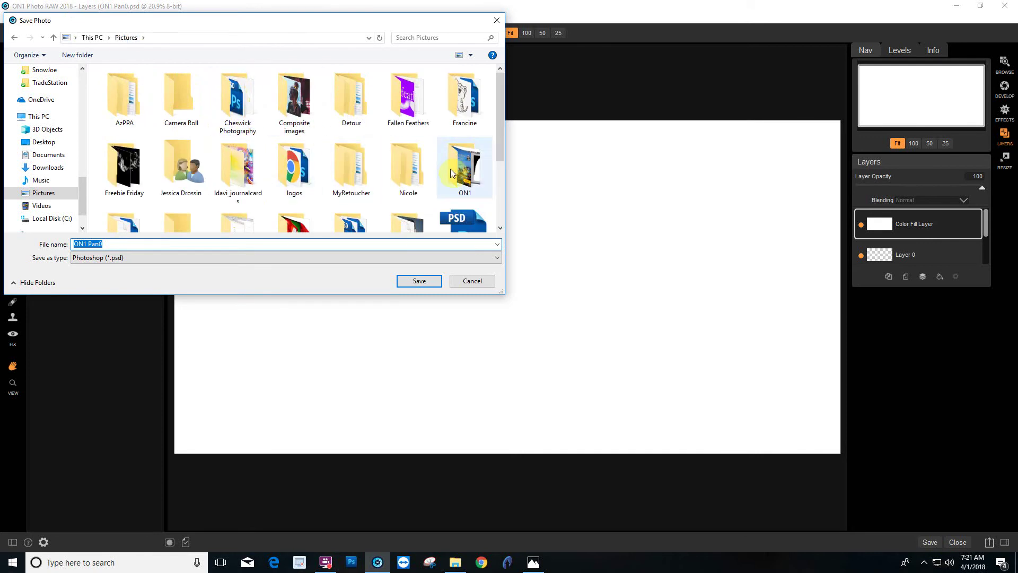
scroll(468, 199, down, 1)
double_click(466, 124)
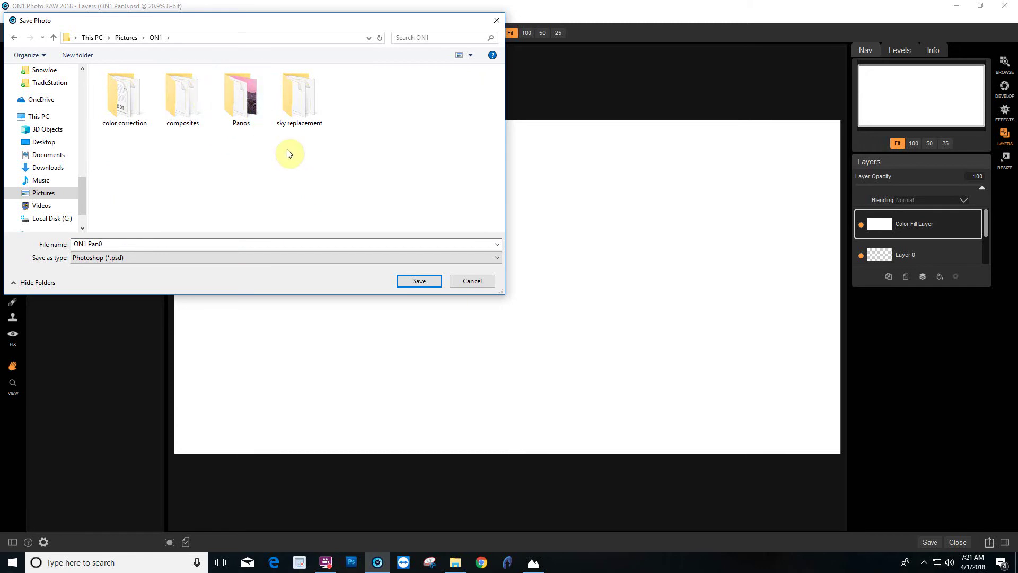
click(192, 100)
double_click(192, 99)
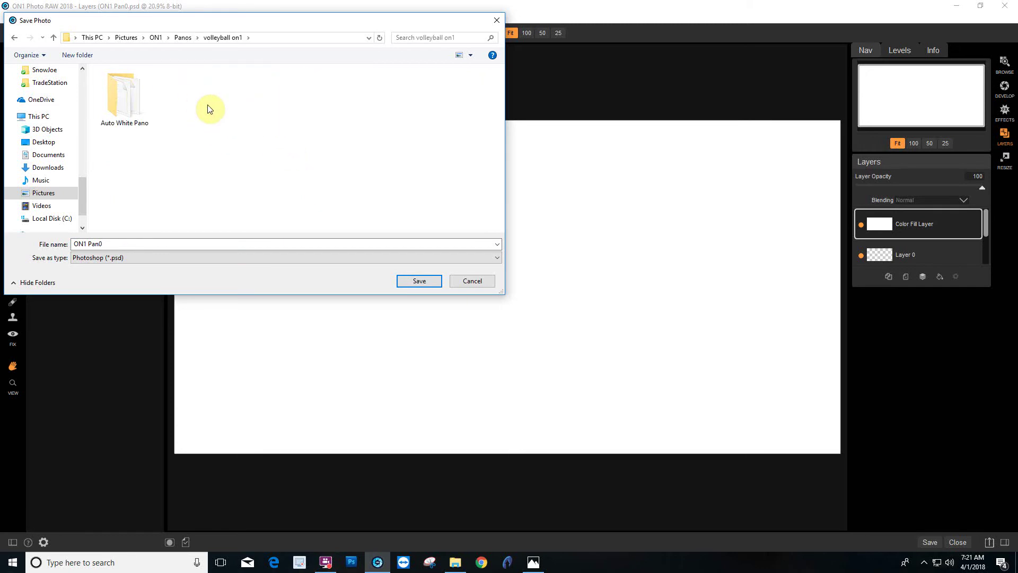
double_click(120, 98)
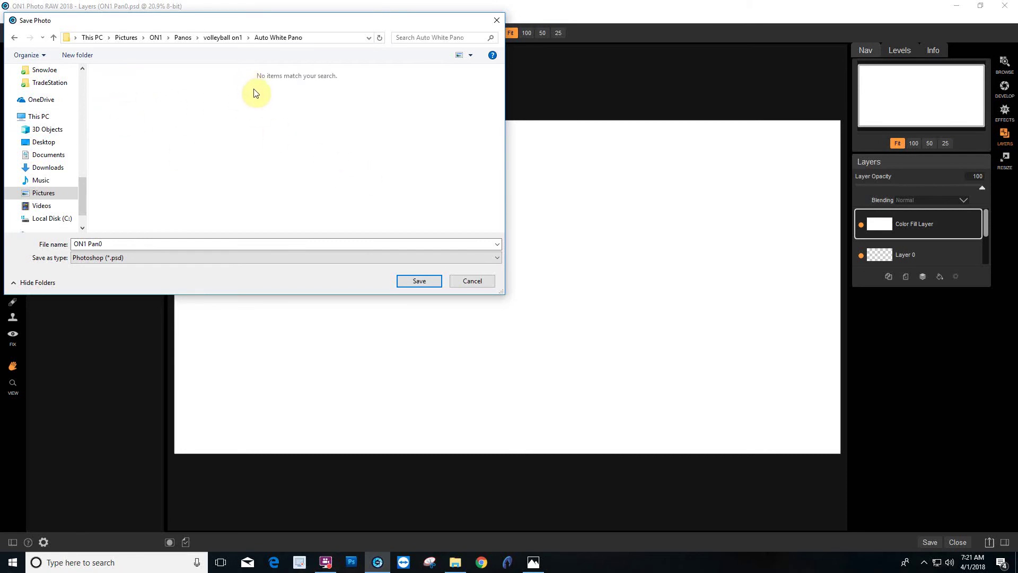
click(406, 286)
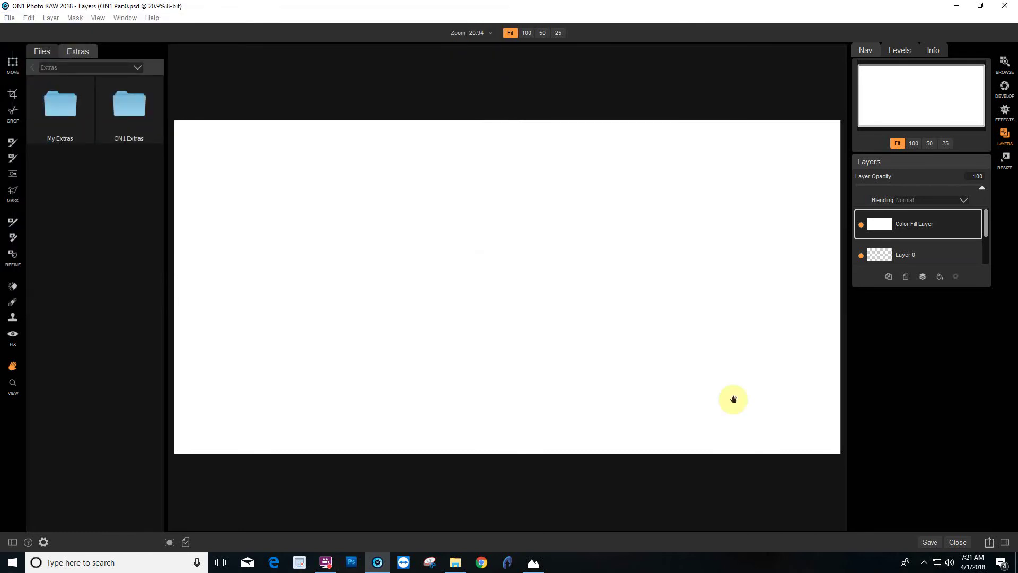
click(958, 542)
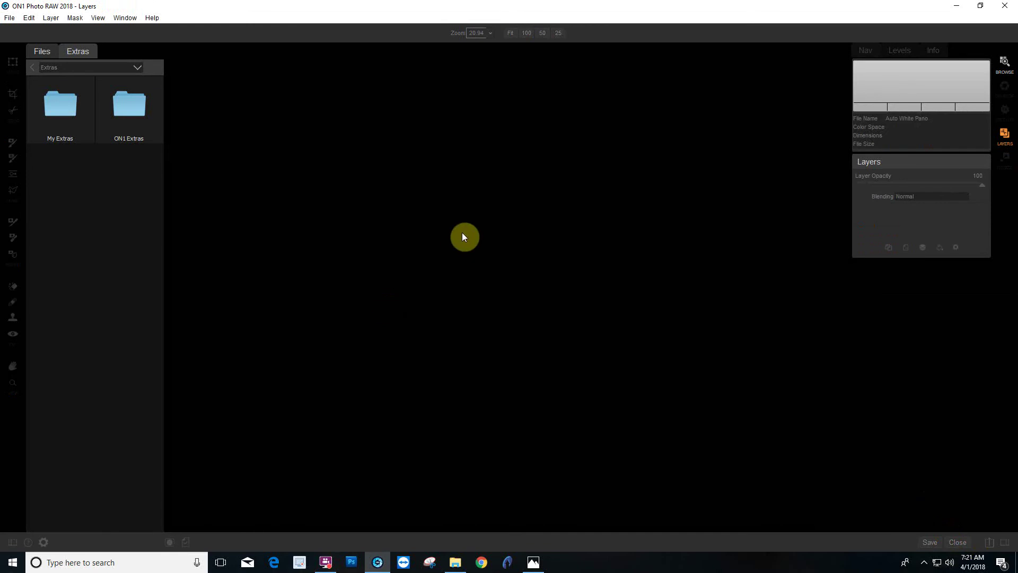
Step: In Browse, reorder the thumbnails to player photos 11, 28, 04, 24 and 15, followed by ON1 Pan0.psd
click(1005, 65)
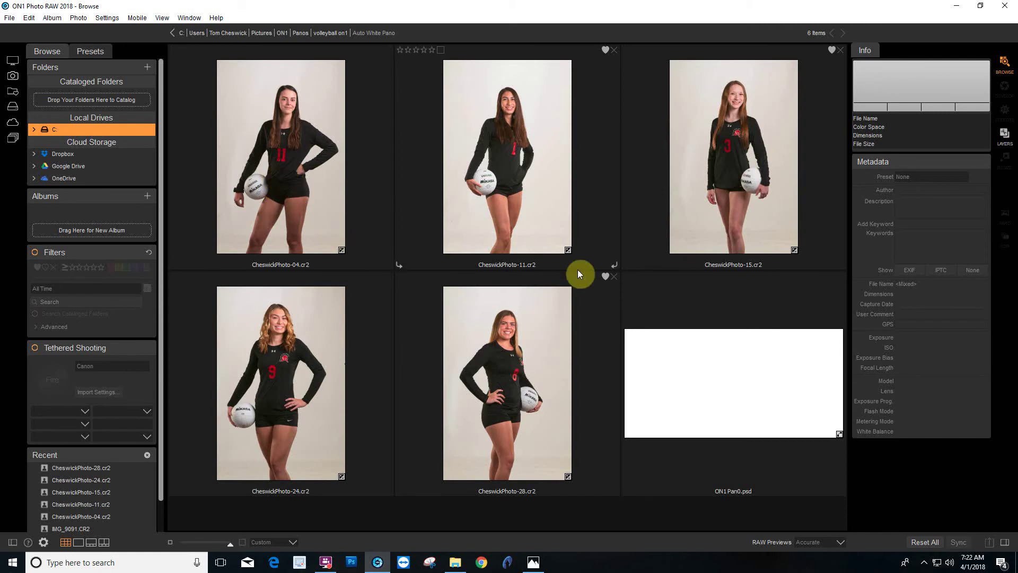
drag(538, 186, 171, 156)
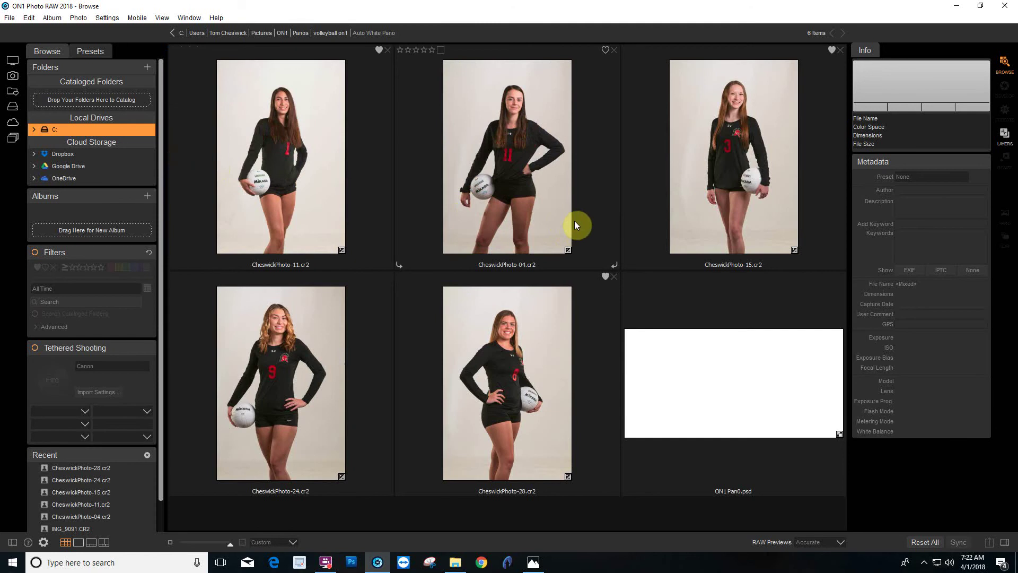
drag(510, 364, 392, 155)
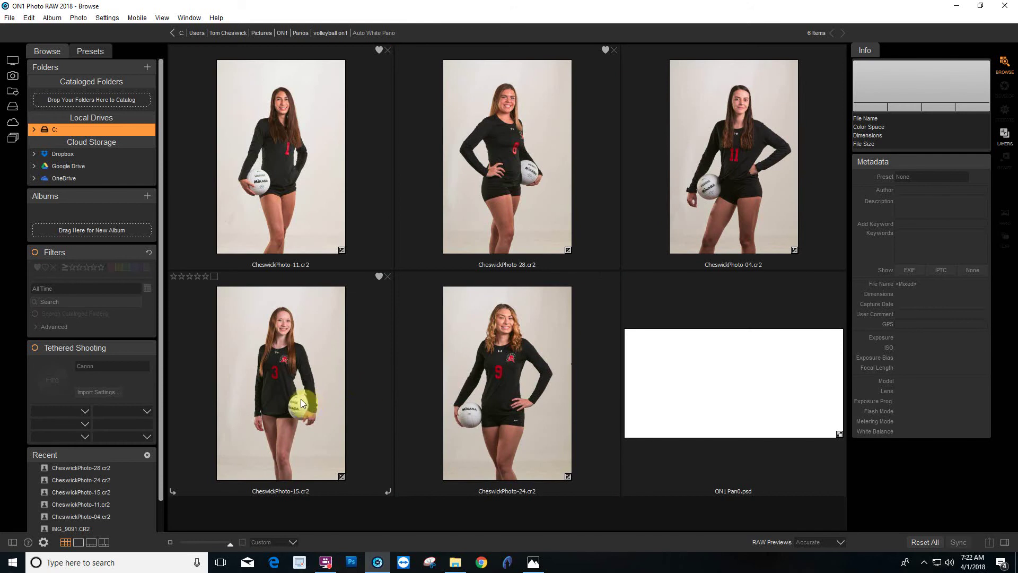
drag(487, 359, 619, 352)
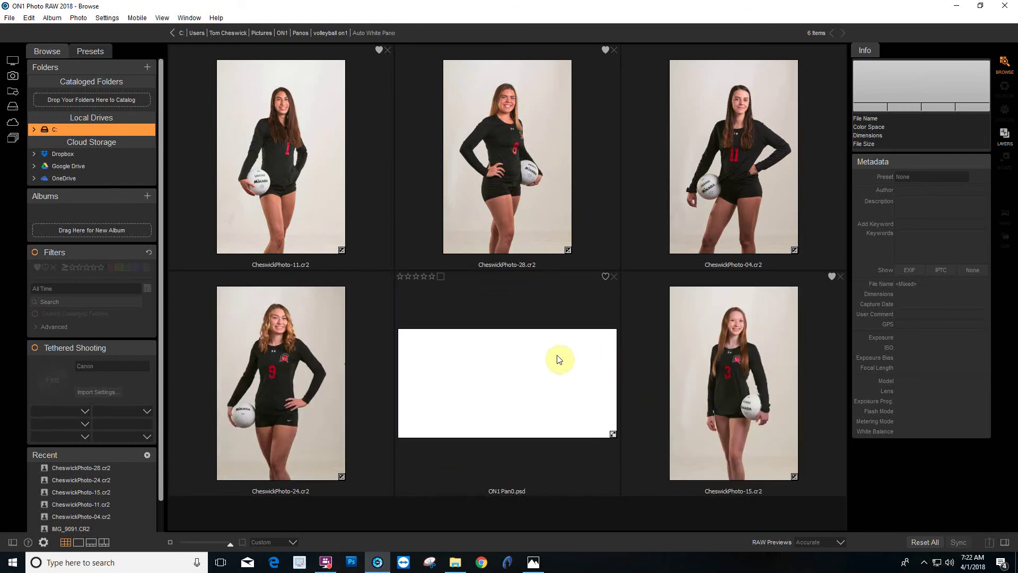
drag(734, 362, 411, 364)
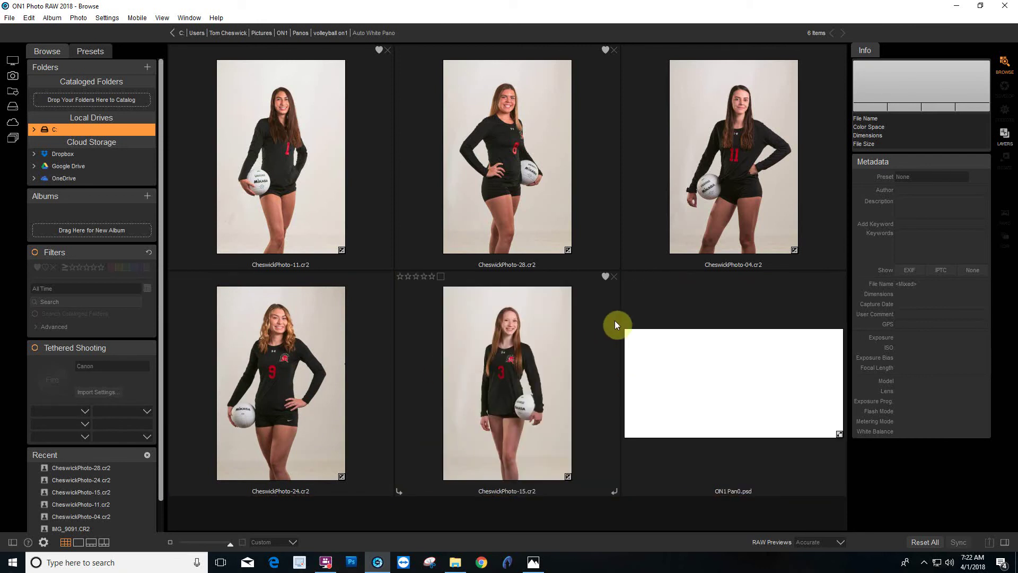
Step: Try to merge the five player photos and ON1 Pan0.psd into a panorama
click(287, 171)
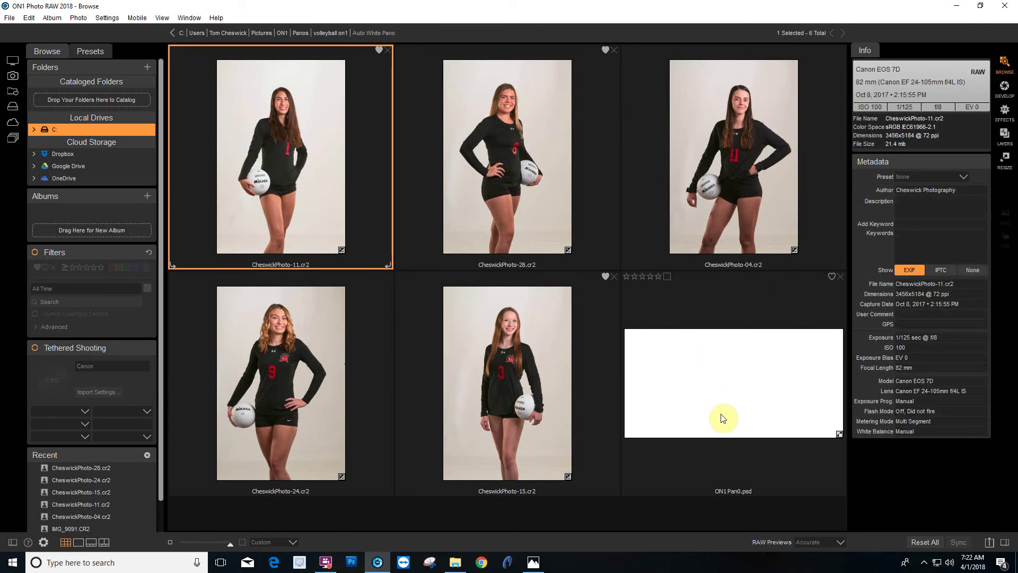
key(ctrl+a)
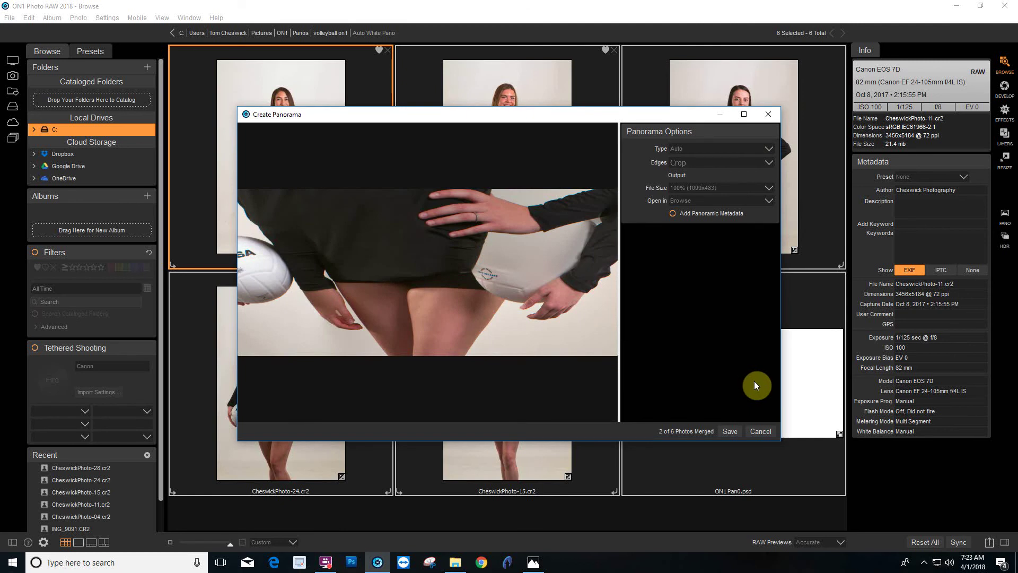
key(Escape)
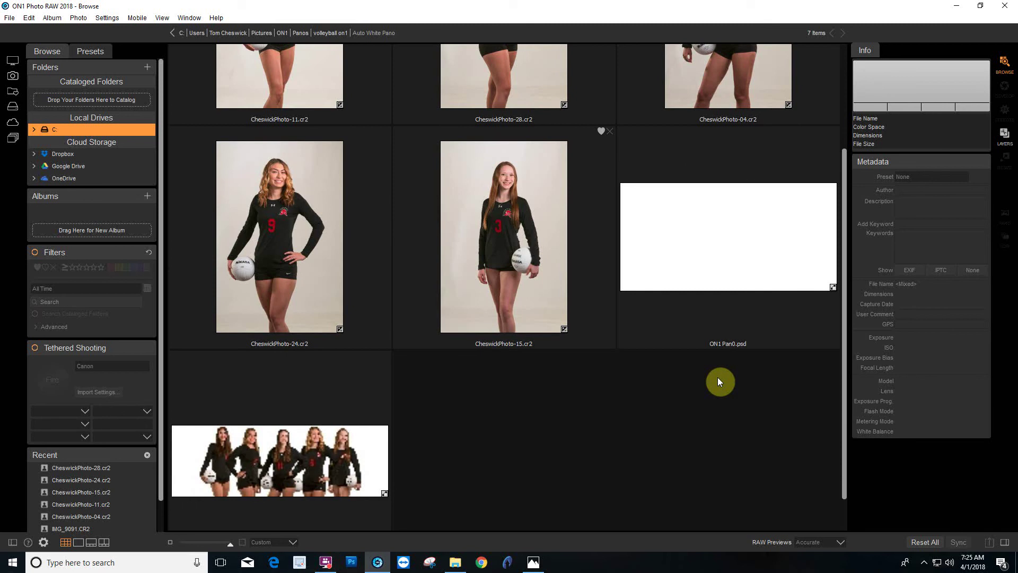
Step: Open the team panorama ON1 Pano.psd in the Layers module
scroll(718, 377, down, 1)
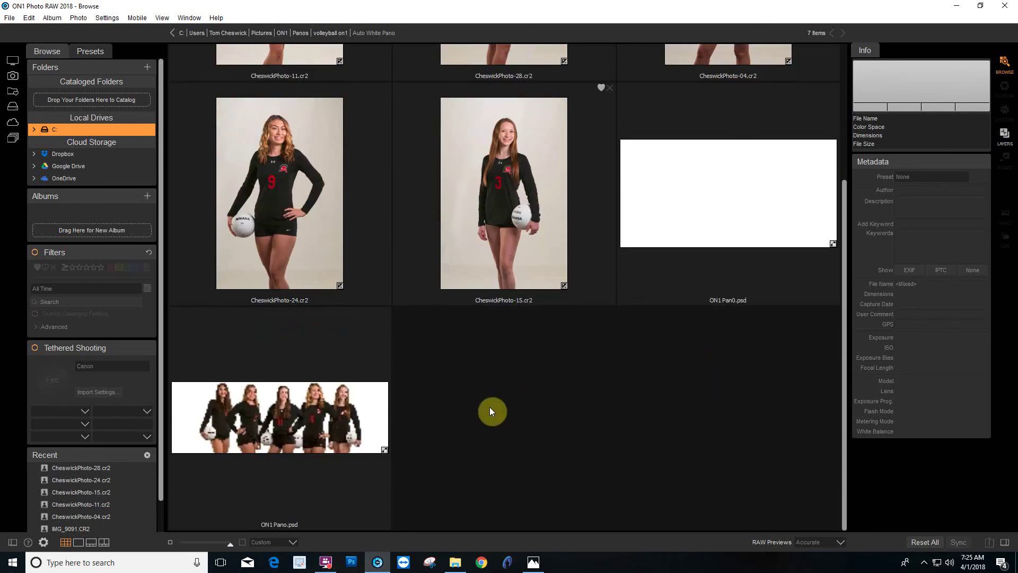
click(275, 433)
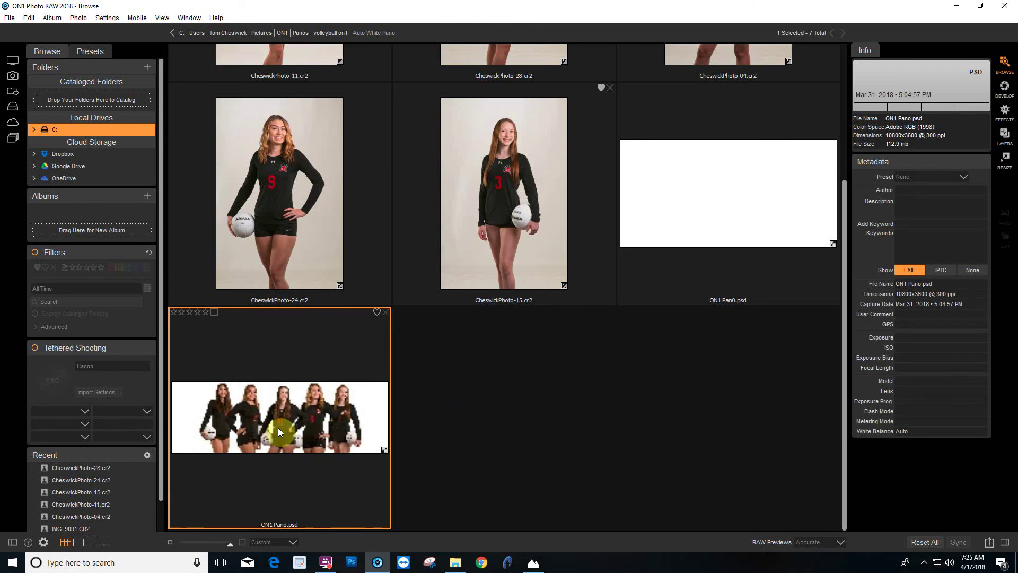
click(1004, 138)
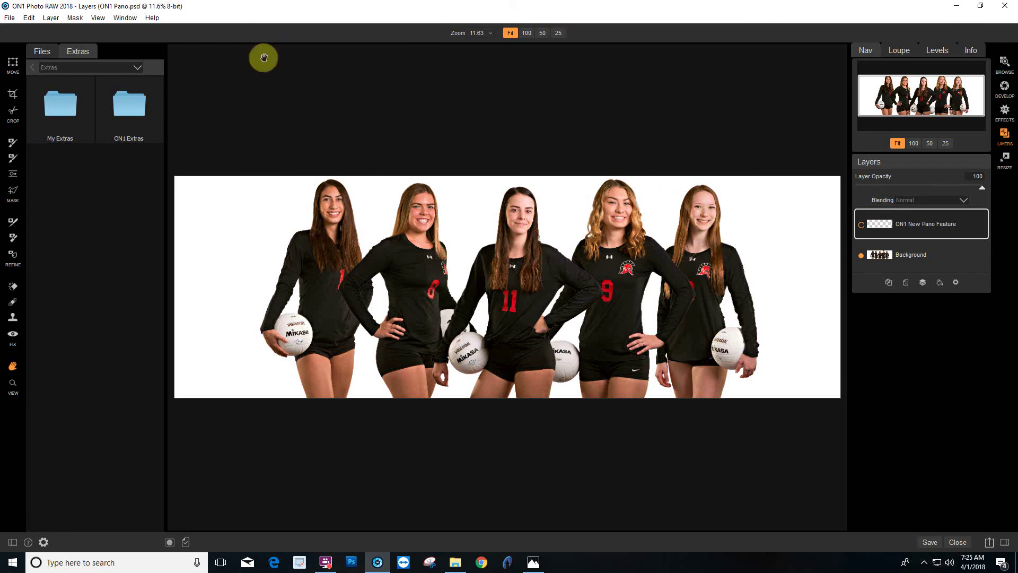
Step: Inspect the team composite at 25% zoom, checking how each player blends with her neighbours and the white background
click(557, 33)
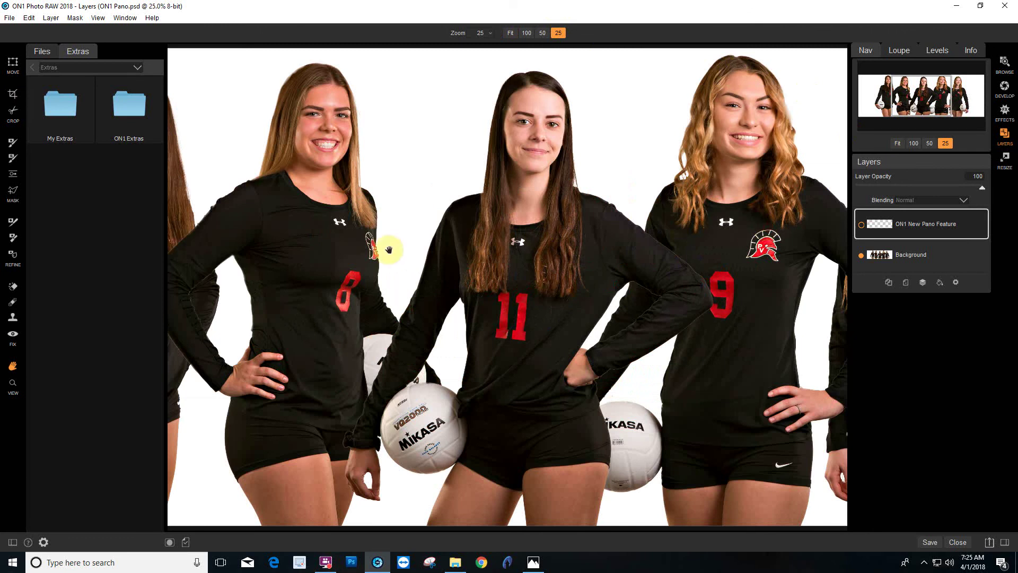
drag(316, 252, 321, 256)
drag(391, 246, 434, 243)
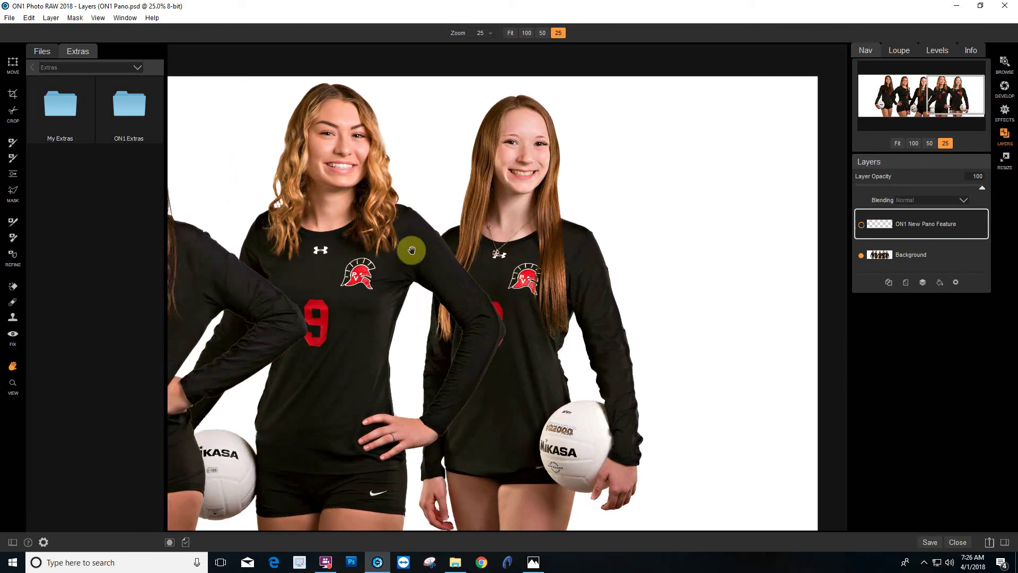
drag(279, 238, 484, 193)
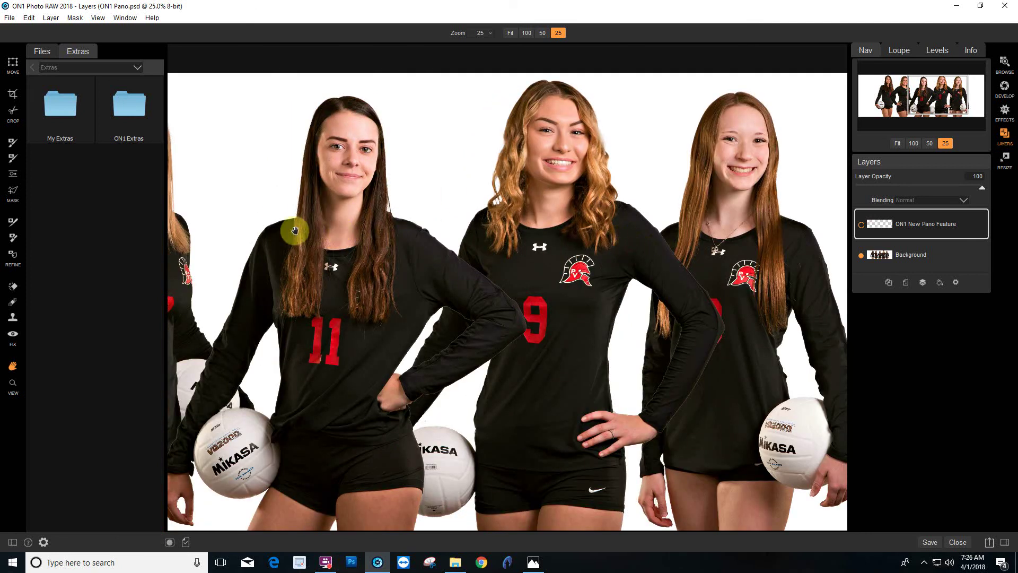
drag(295, 231, 364, 239)
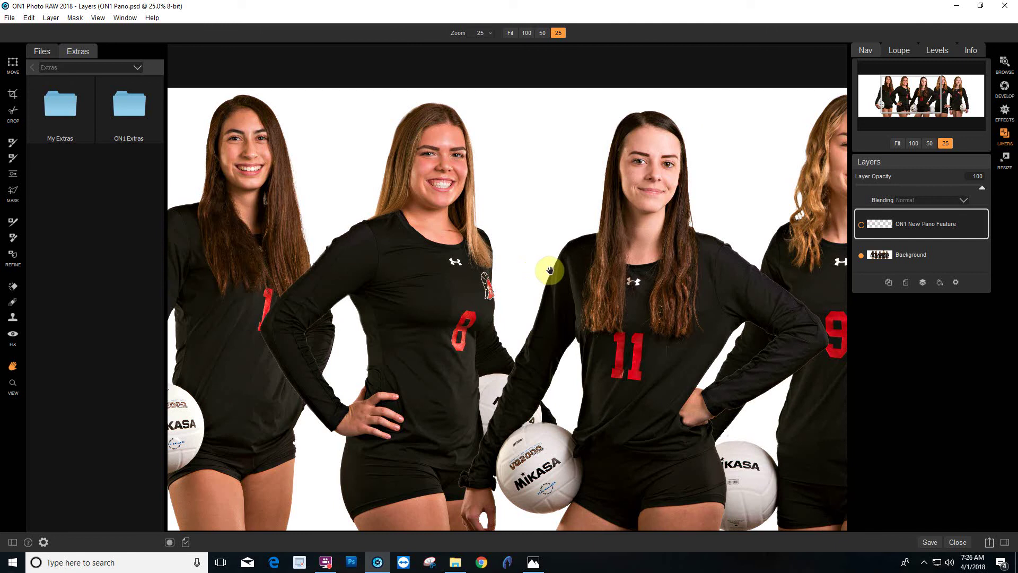
drag(570, 265, 280, 220)
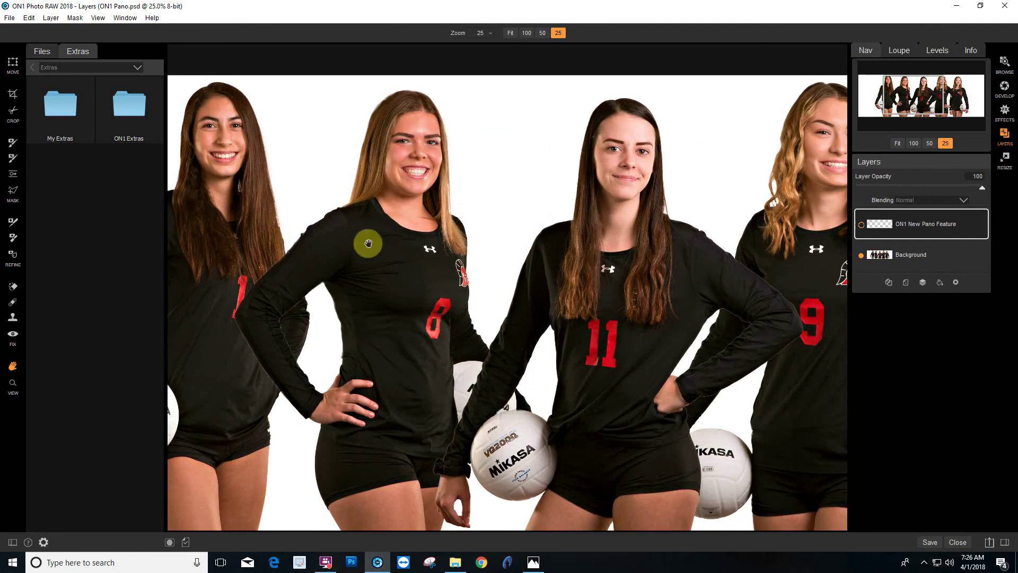
drag(507, 218, 505, 218)
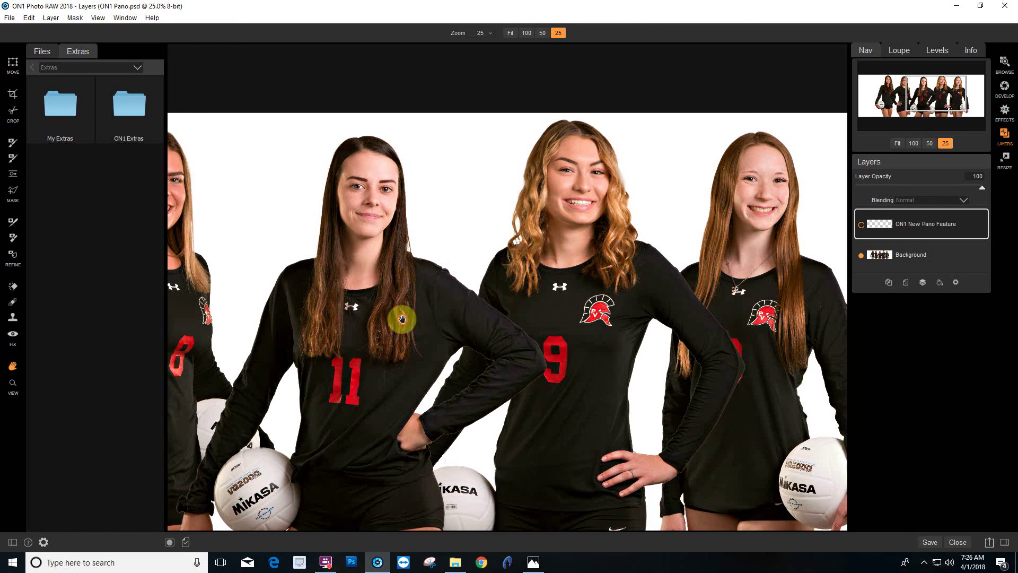
drag(401, 318, 408, 319)
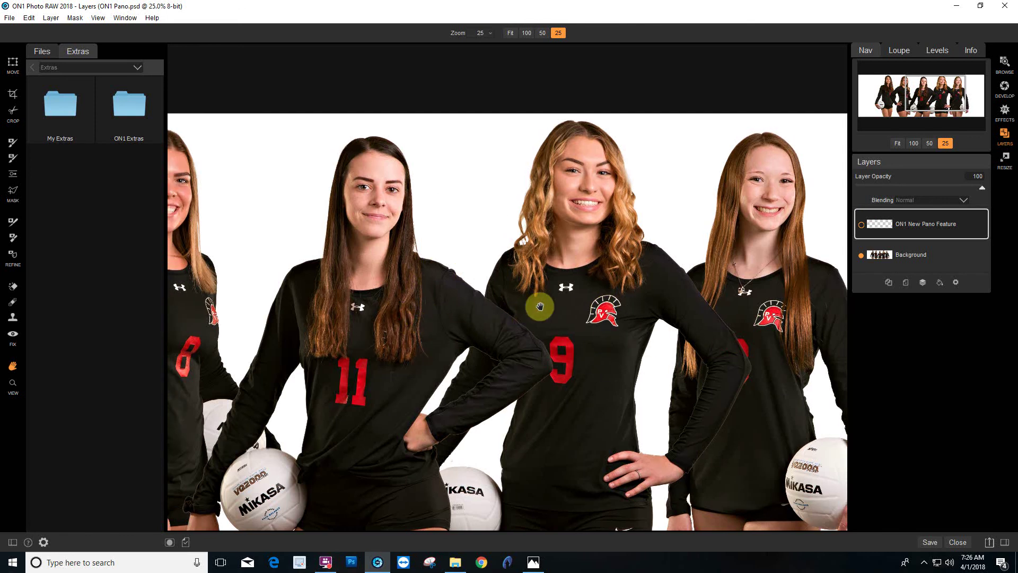
drag(539, 307, 656, 295)
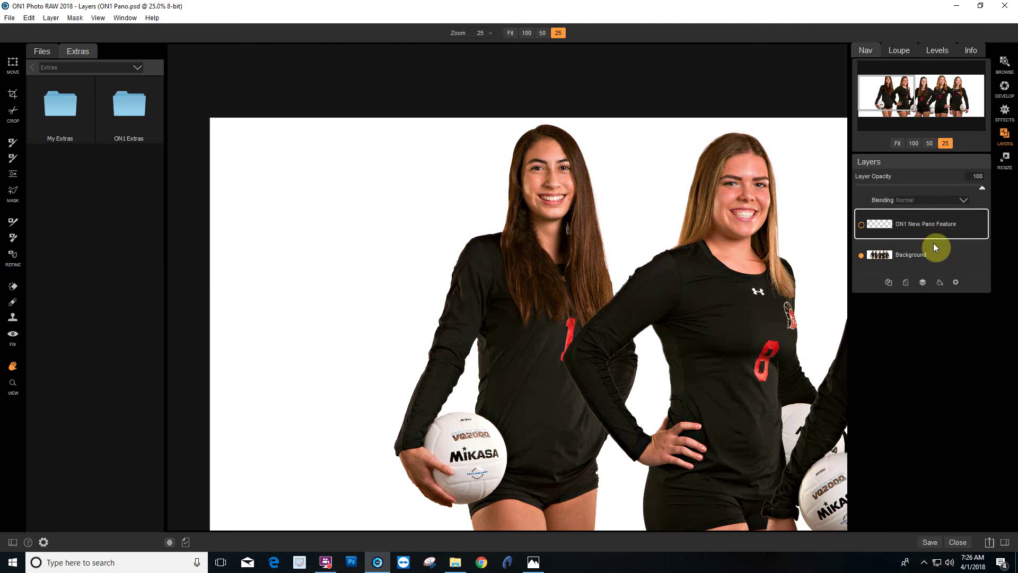
Step: Make the ON1 New Pano Feature layer visible
click(861, 224)
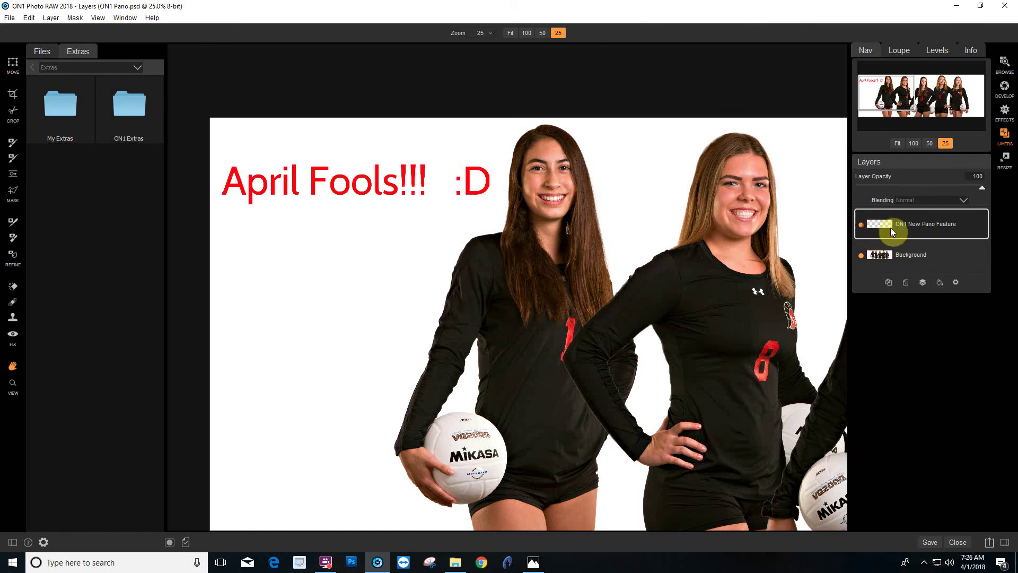